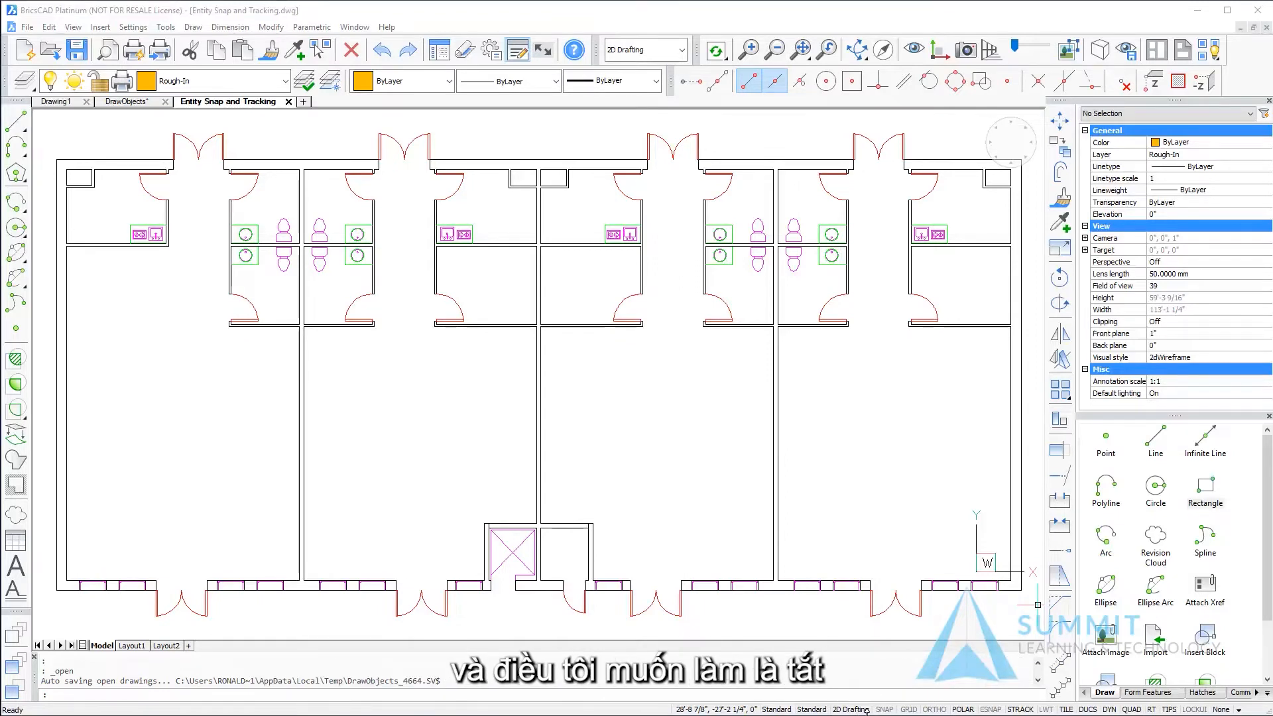
Step: With polar tracking, entity snap and snap tracking off, draw a line from the midpoint of the leftmost unit's outer wall perpendicular to its opposite wall
{"action": "left_click", "coordinate": [962, 709]}
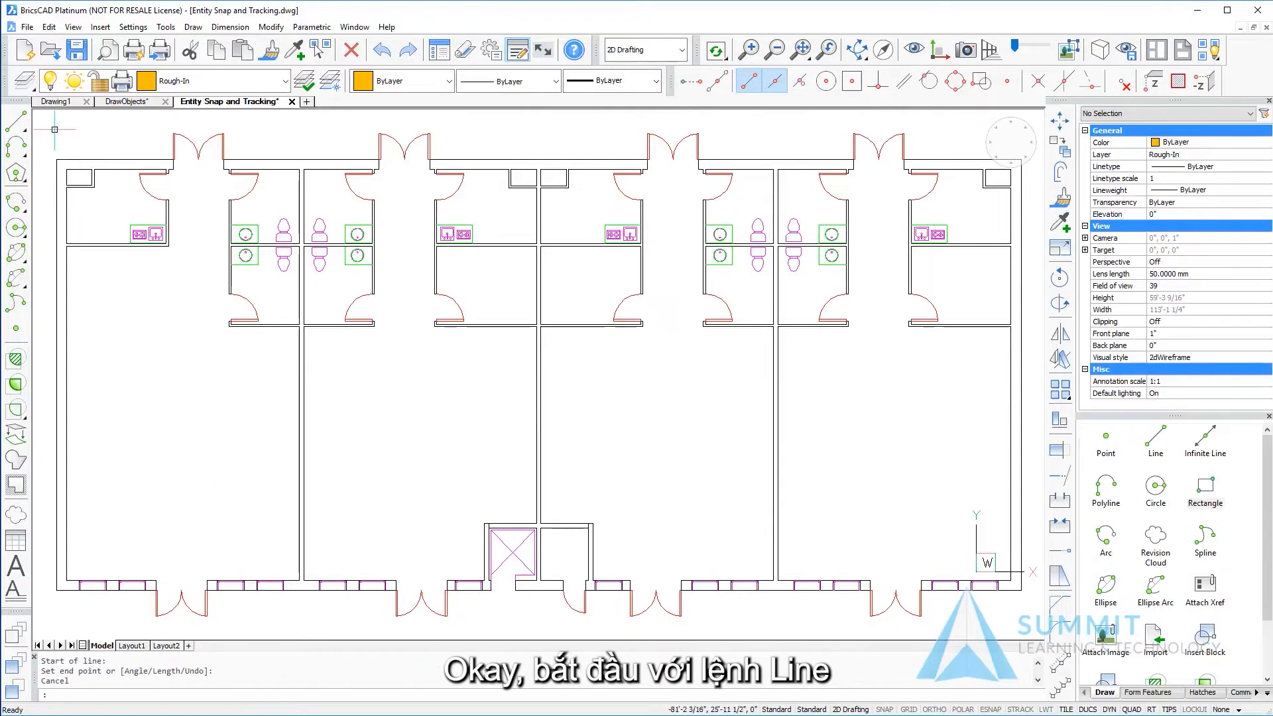
{"action": "left_click", "coordinate": [16, 122]}
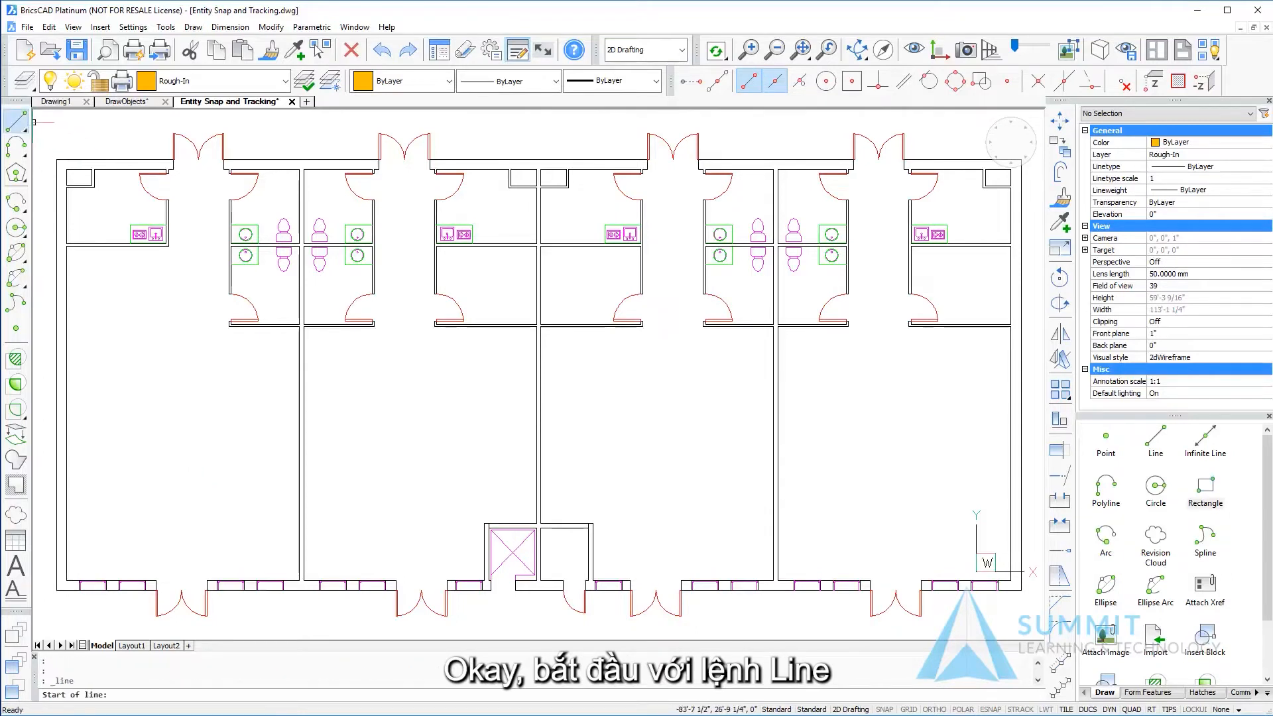
{"action": "right_click", "coordinate": [162, 437], "text": "shift"}
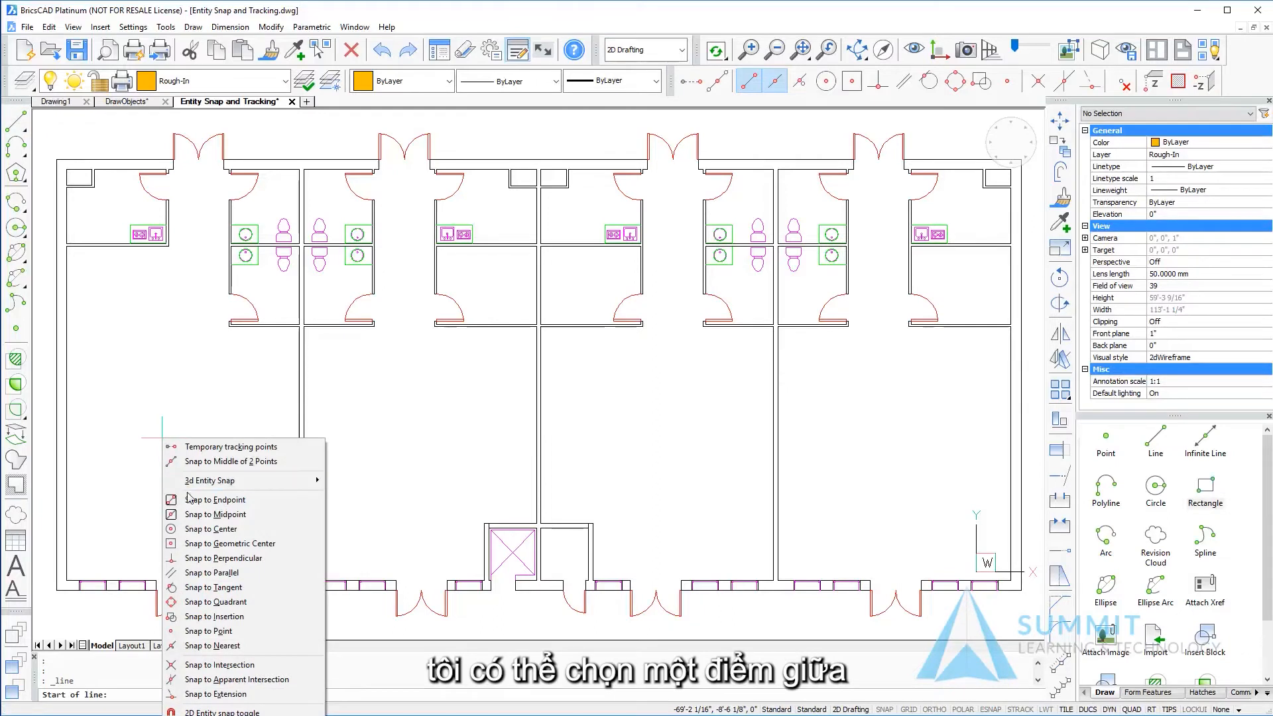
{"action": "left_click", "coordinate": [193, 515]}
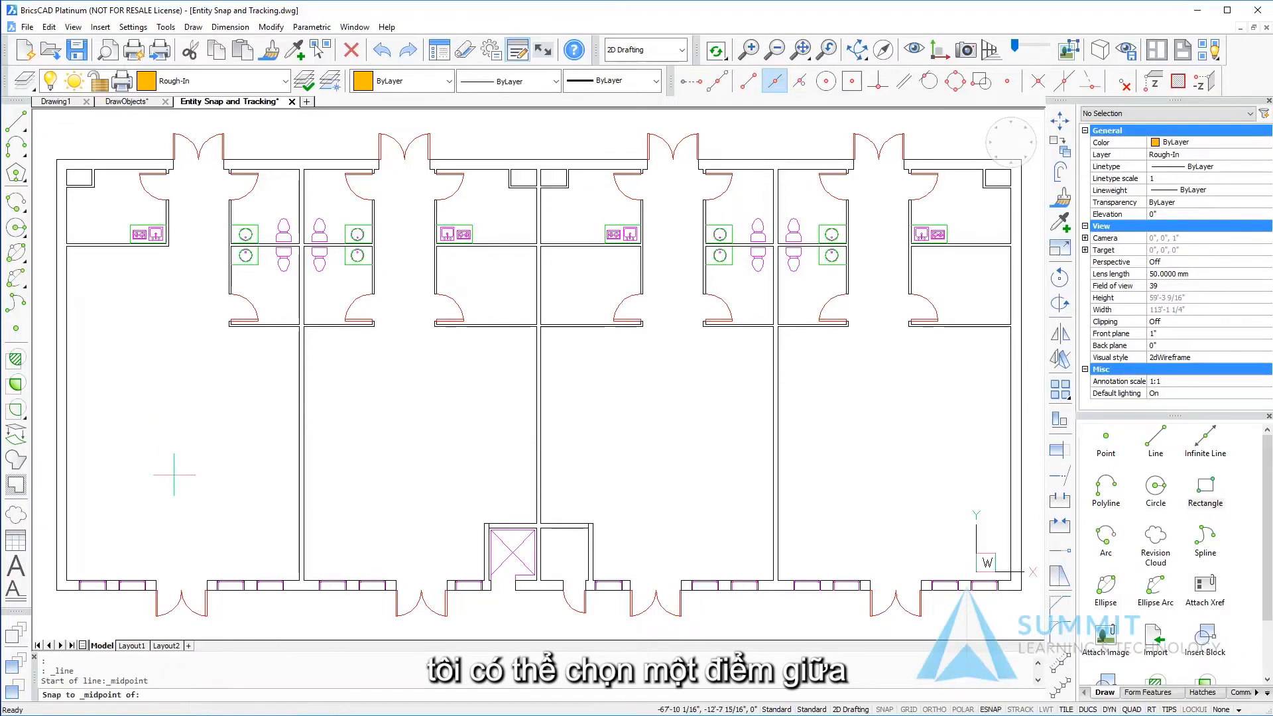
{"action": "left_click", "coordinate": [71, 399]}
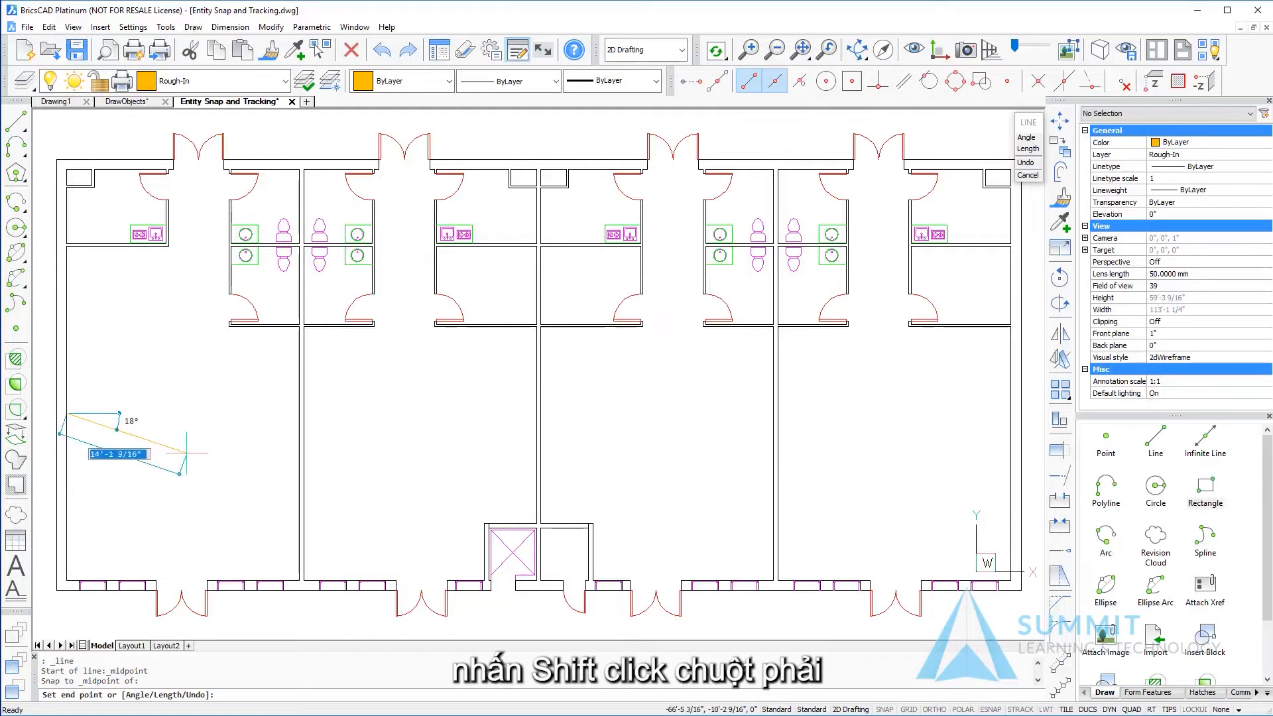
{"action": "right_click", "coordinate": [229, 447], "text": "shift"}
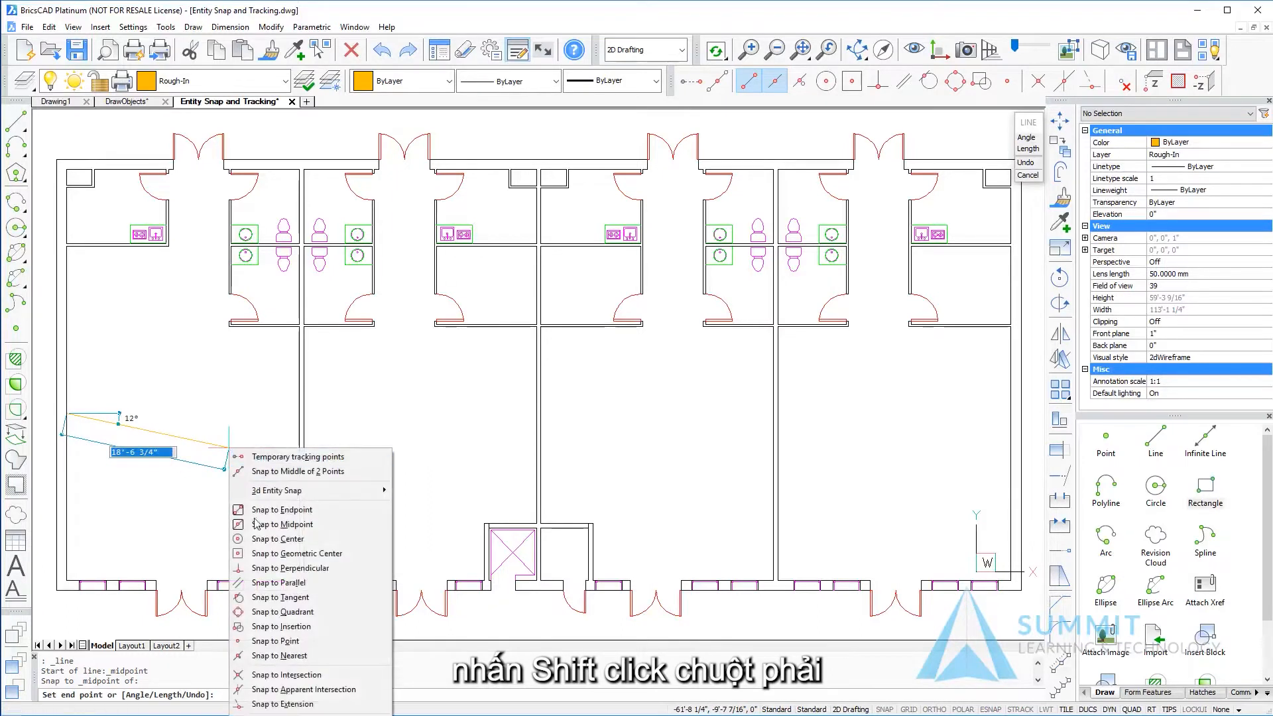
{"action": "left_click", "coordinate": [262, 569]}
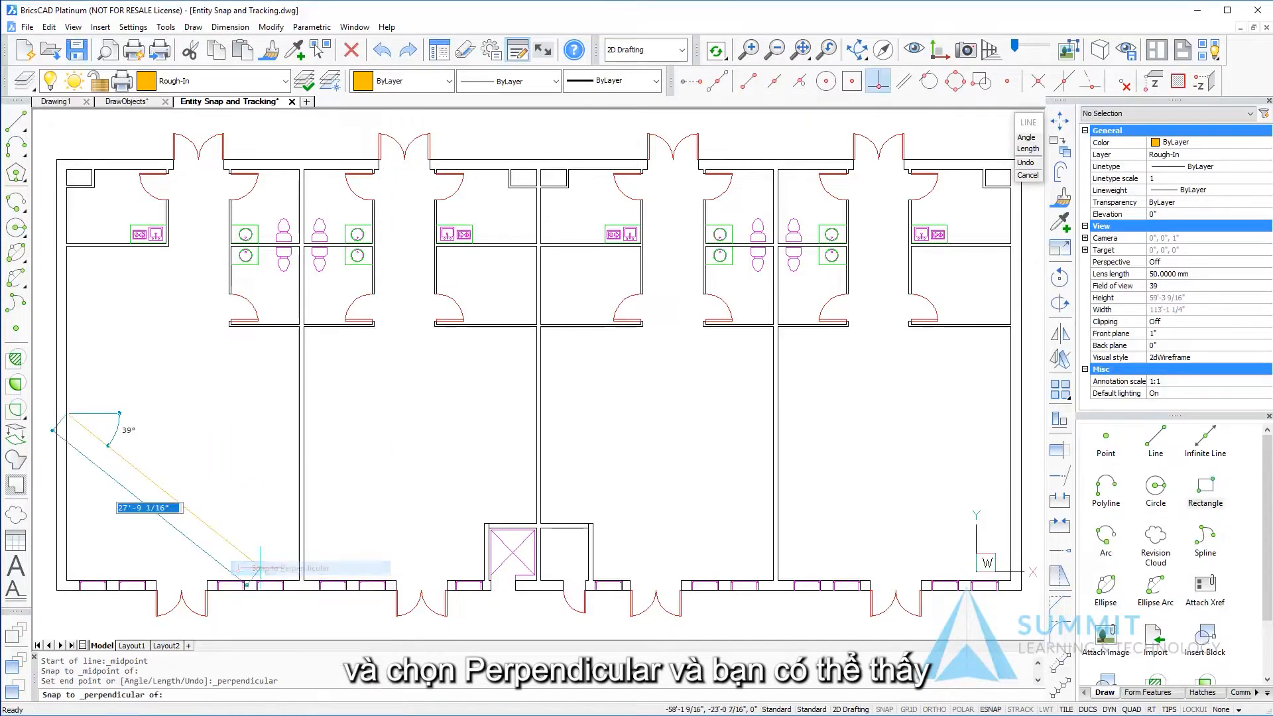
{"action": "left_click", "coordinate": [297, 446]}
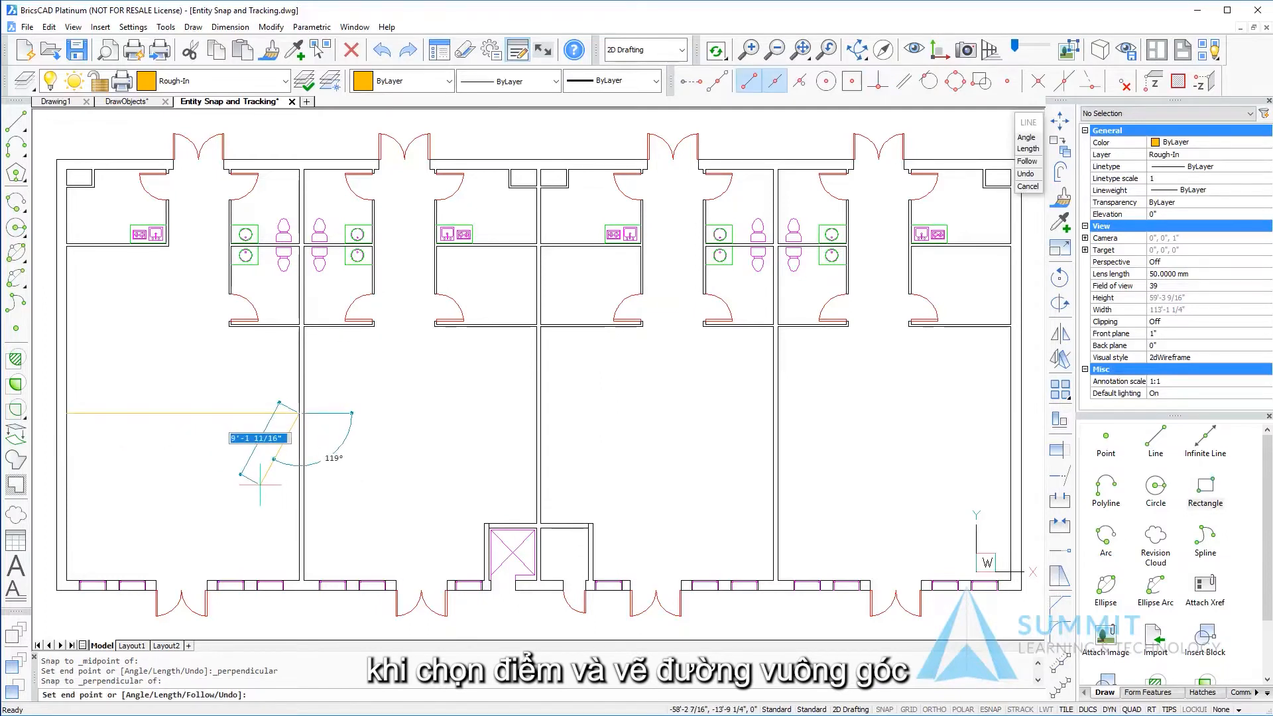
{"action": "key", "text": "Return"}
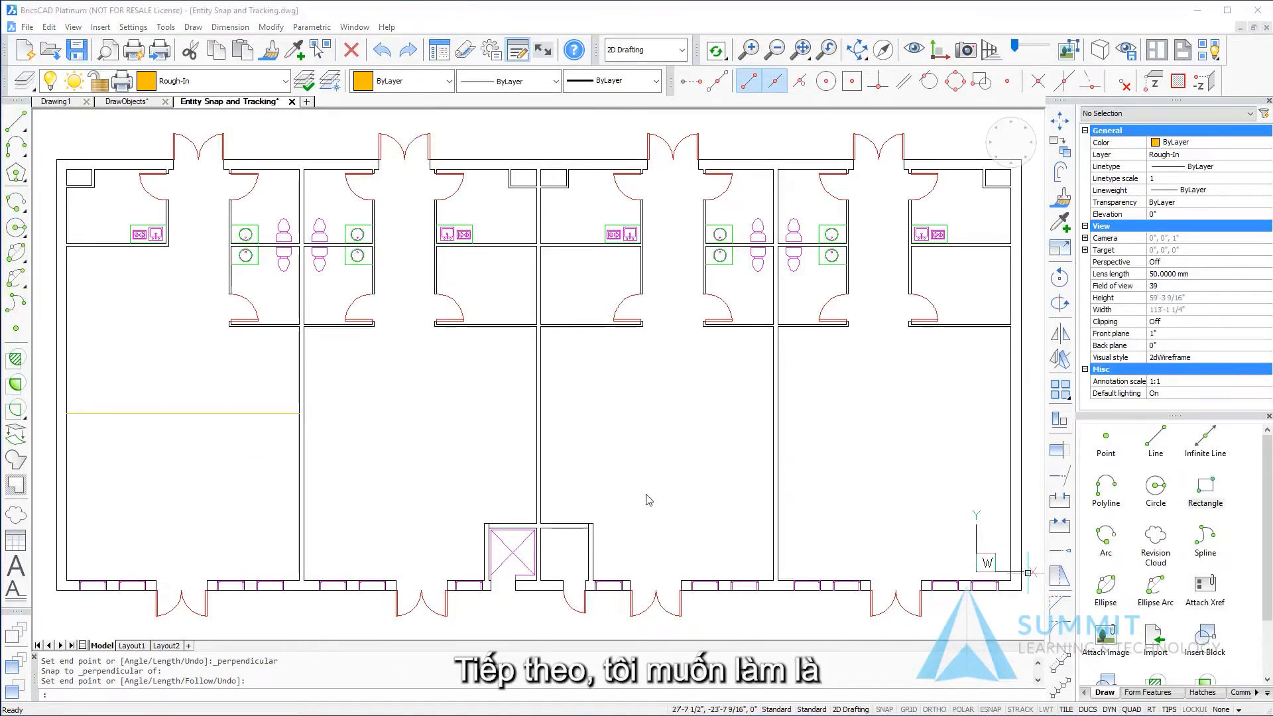
Step: Turn on entity snaps and add Center to the running Endpoint and Midpoint snap modes
{"action": "left_click", "coordinate": [989, 709]}
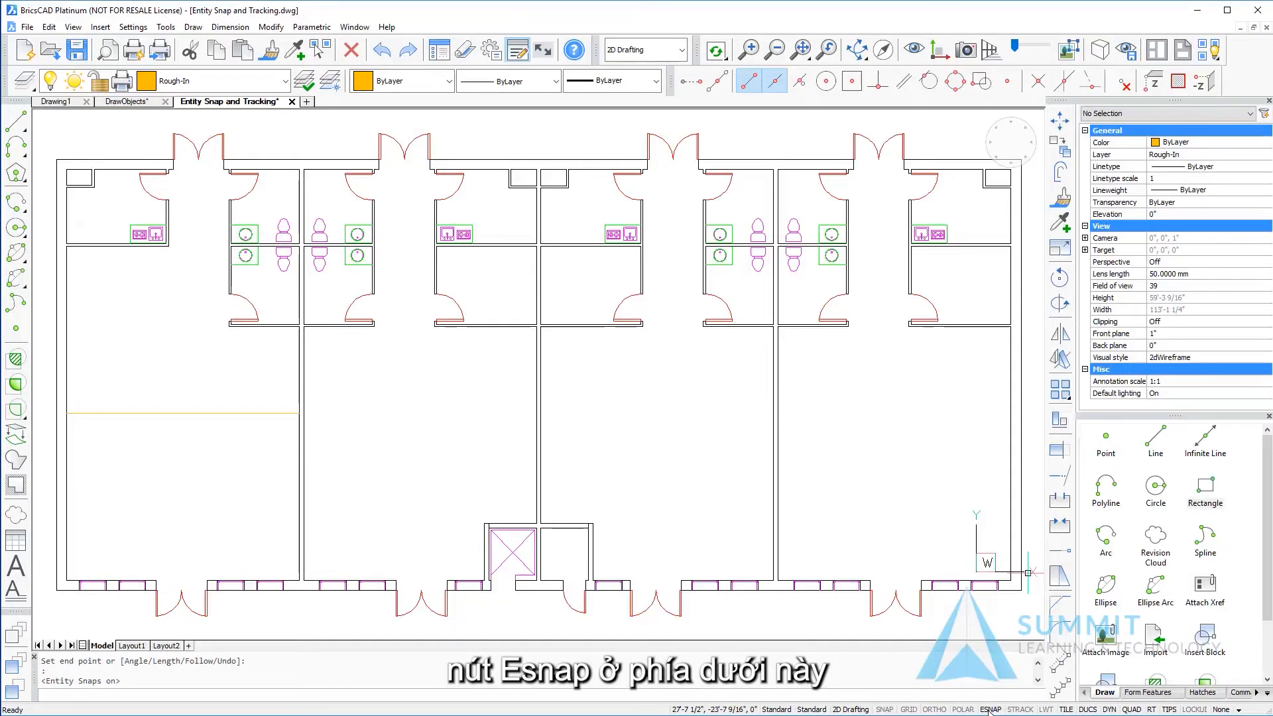
{"action": "right_click", "coordinate": [990, 709]}
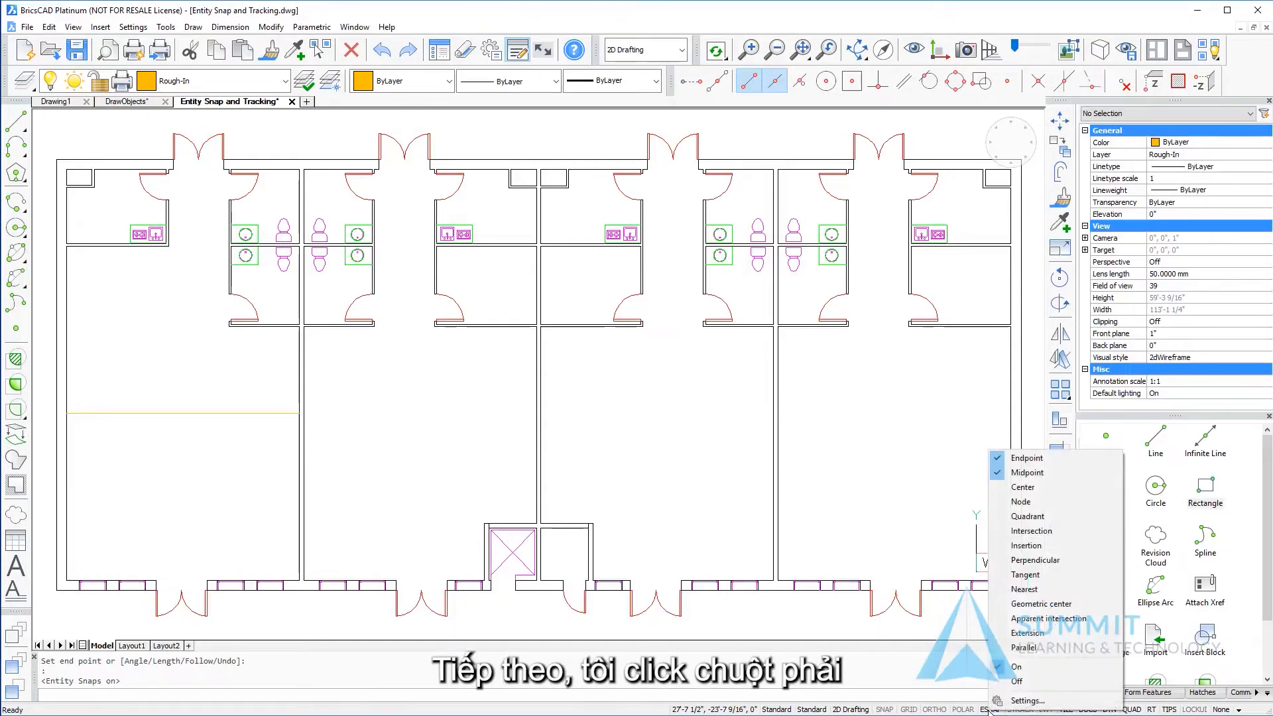
{"action": "left_click", "coordinate": [1024, 701]}
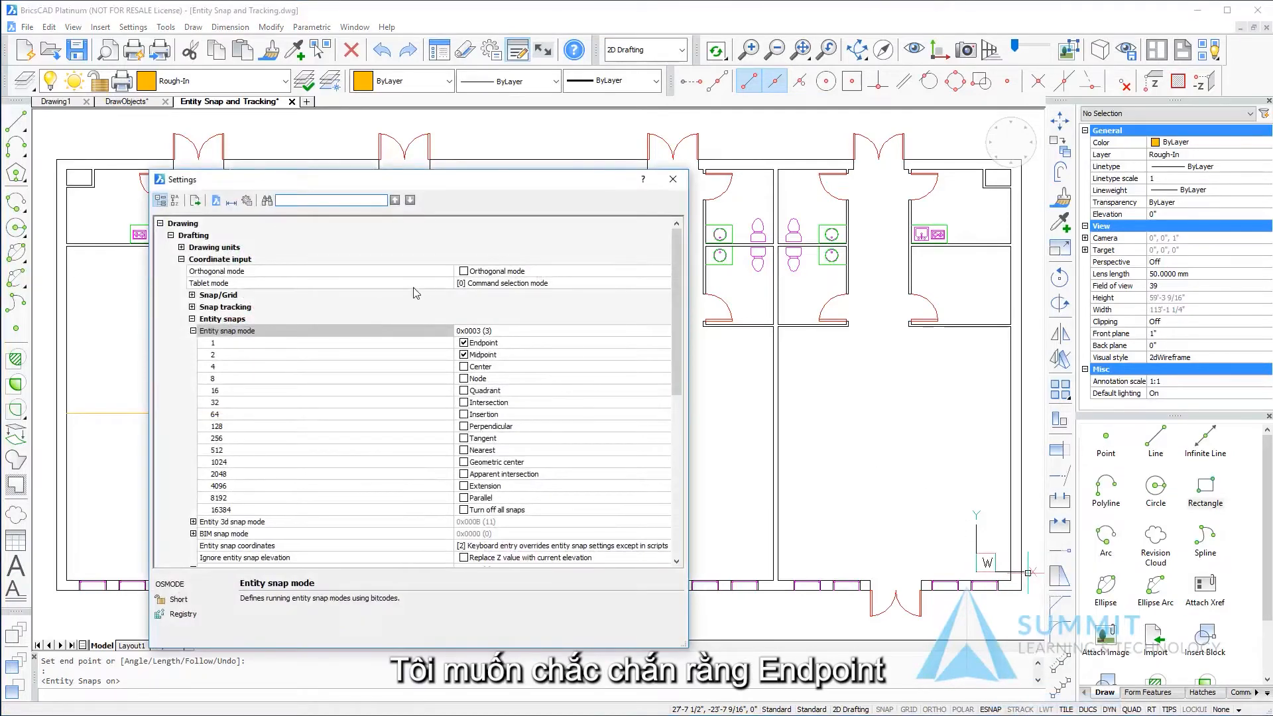
{"action": "left_click", "coordinate": [463, 365]}
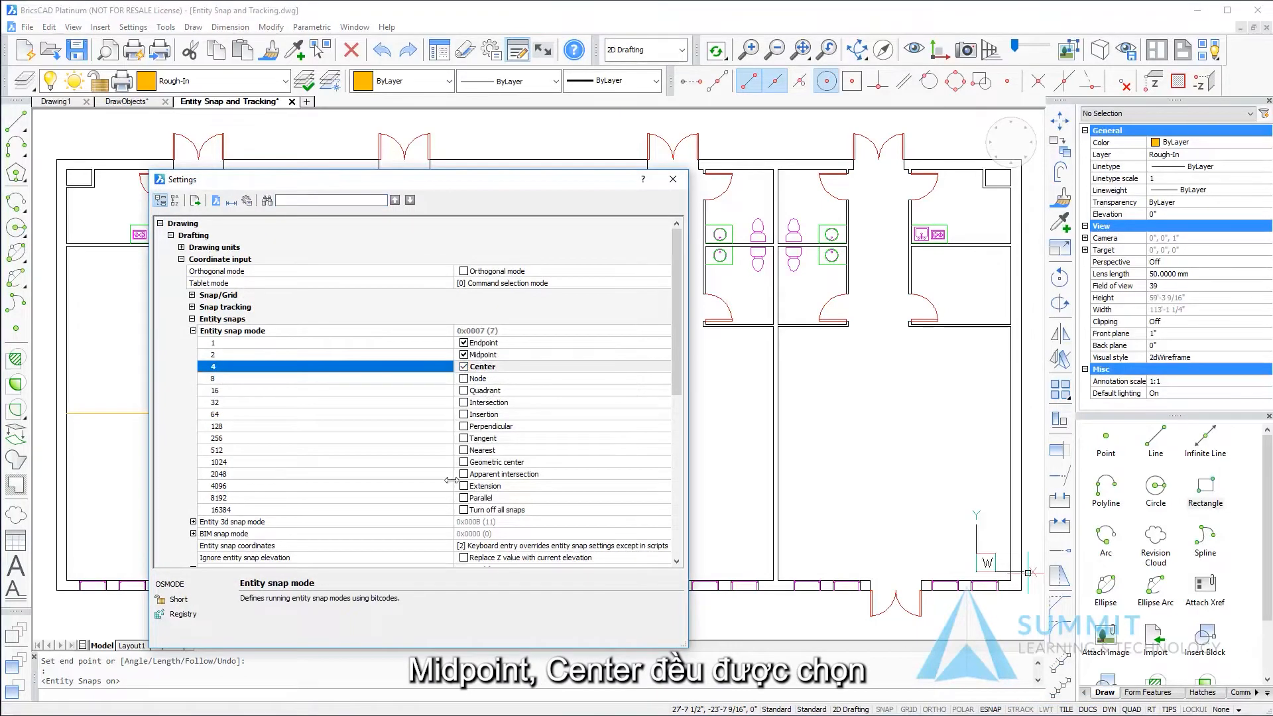
{"action": "left_click", "coordinate": [673, 183]}
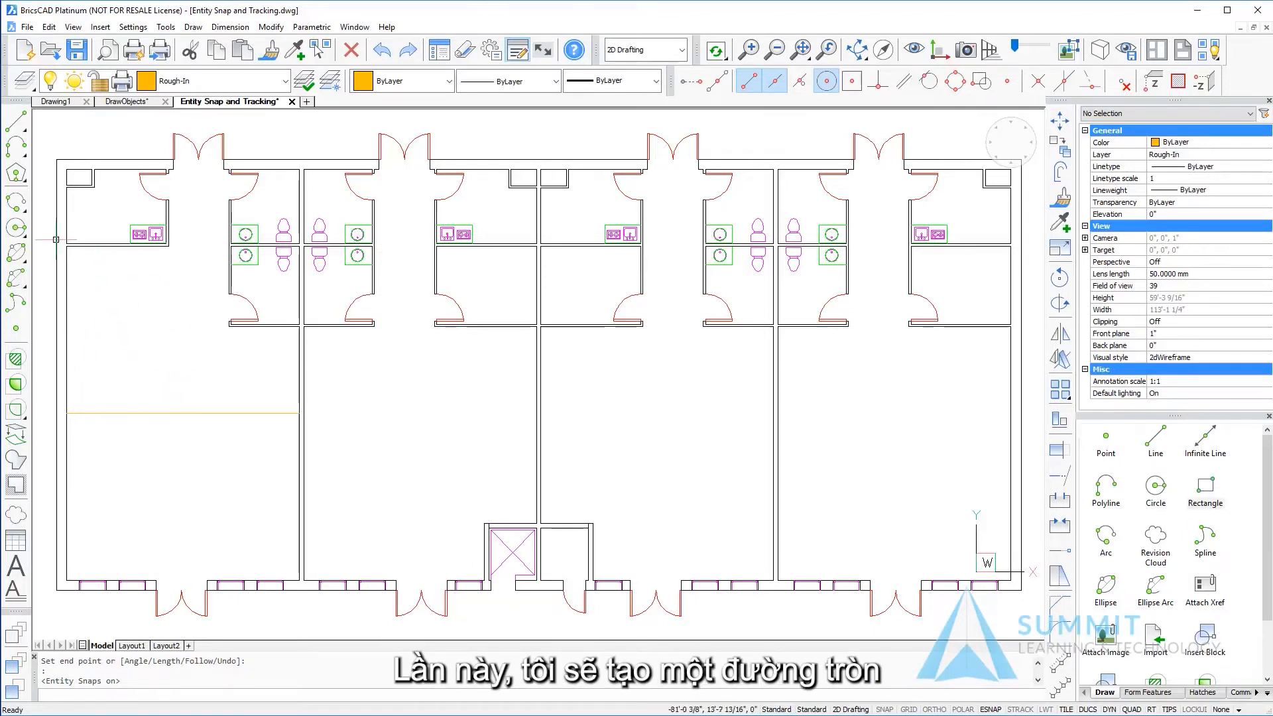
Step: Draw a circle with an 8' radius centred on the midpoint of the horizontal line in the leftmost unit
{"action": "left_click", "coordinate": [16, 227]}
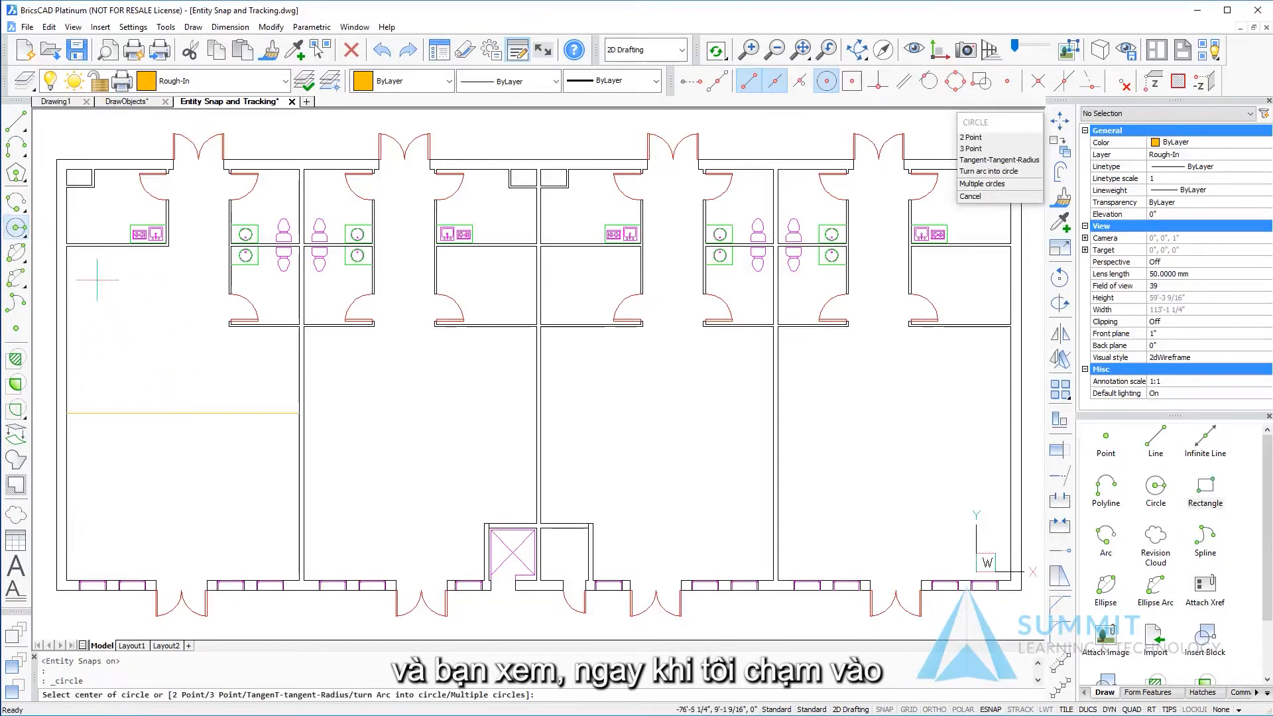
{"action": "left_click", "coordinate": [195, 407]}
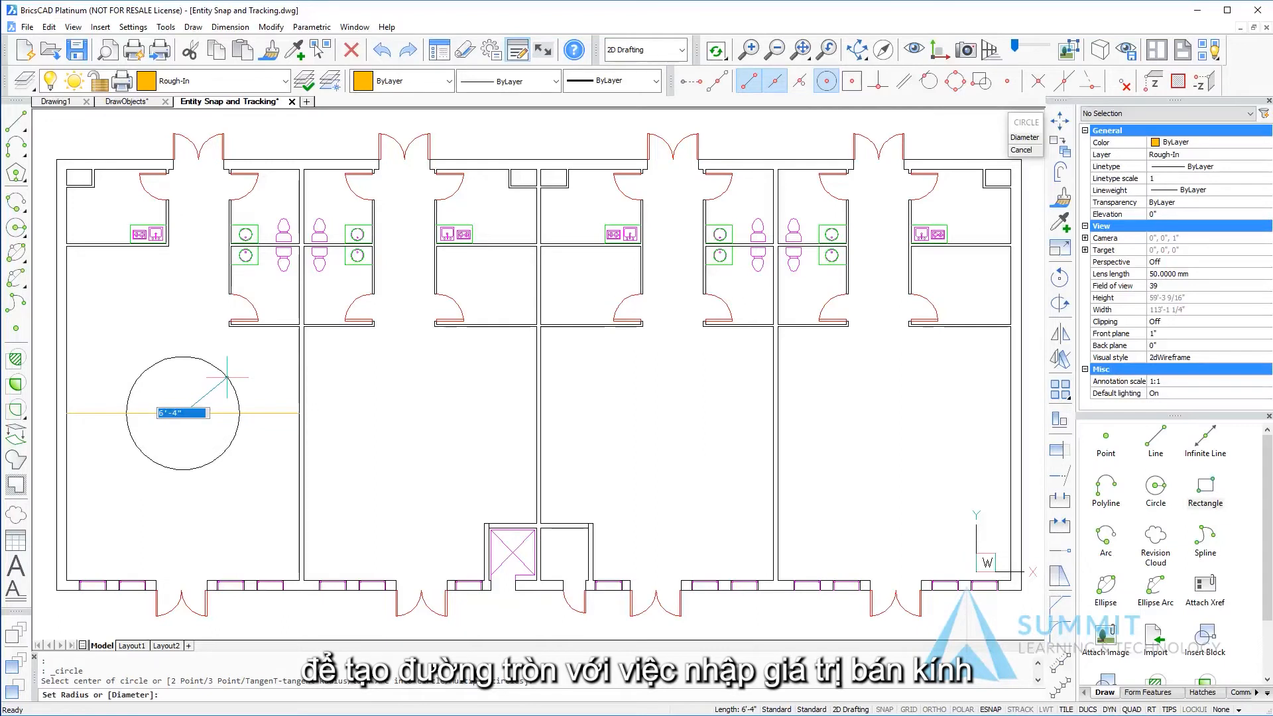
{"action": "type", "text": "8"}
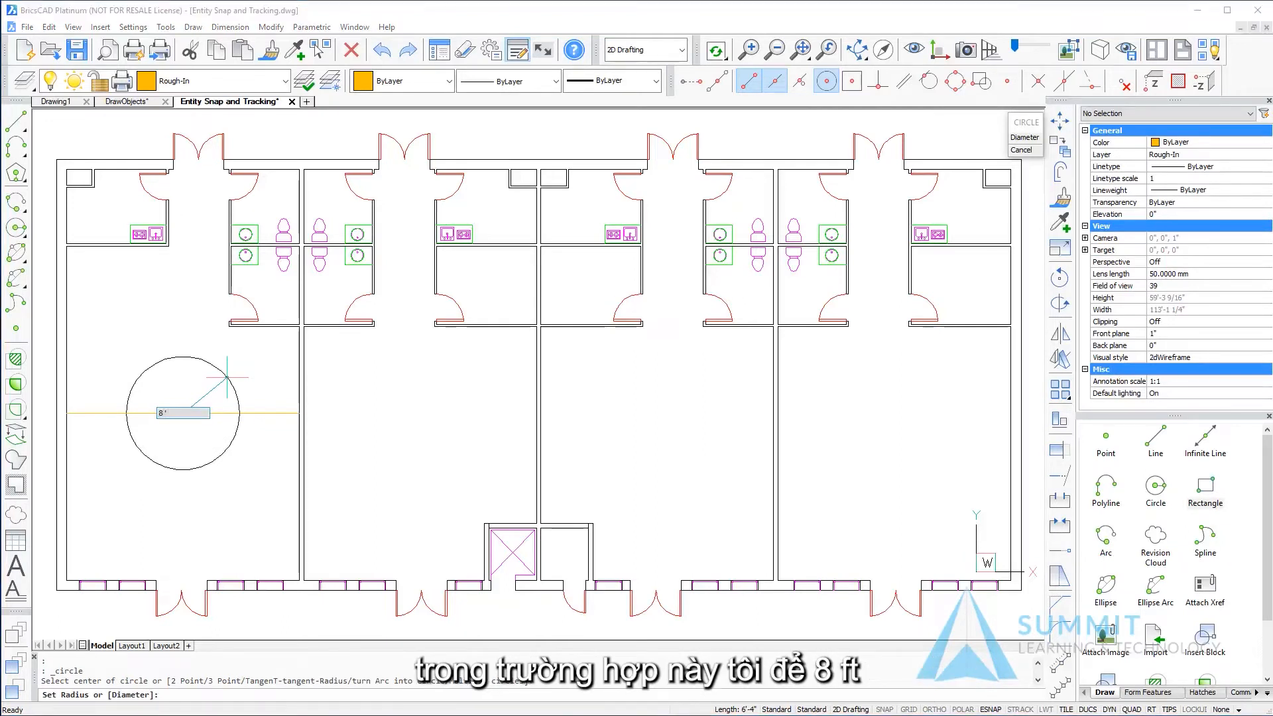
{"action": "type", "text": "'"}
{"action": "key", "text": "Return"}
Step: Draw a line across the leftmost unit's lower door opening, from one wall endpoint to the other
{"action": "left_click", "coordinate": [16, 121]}
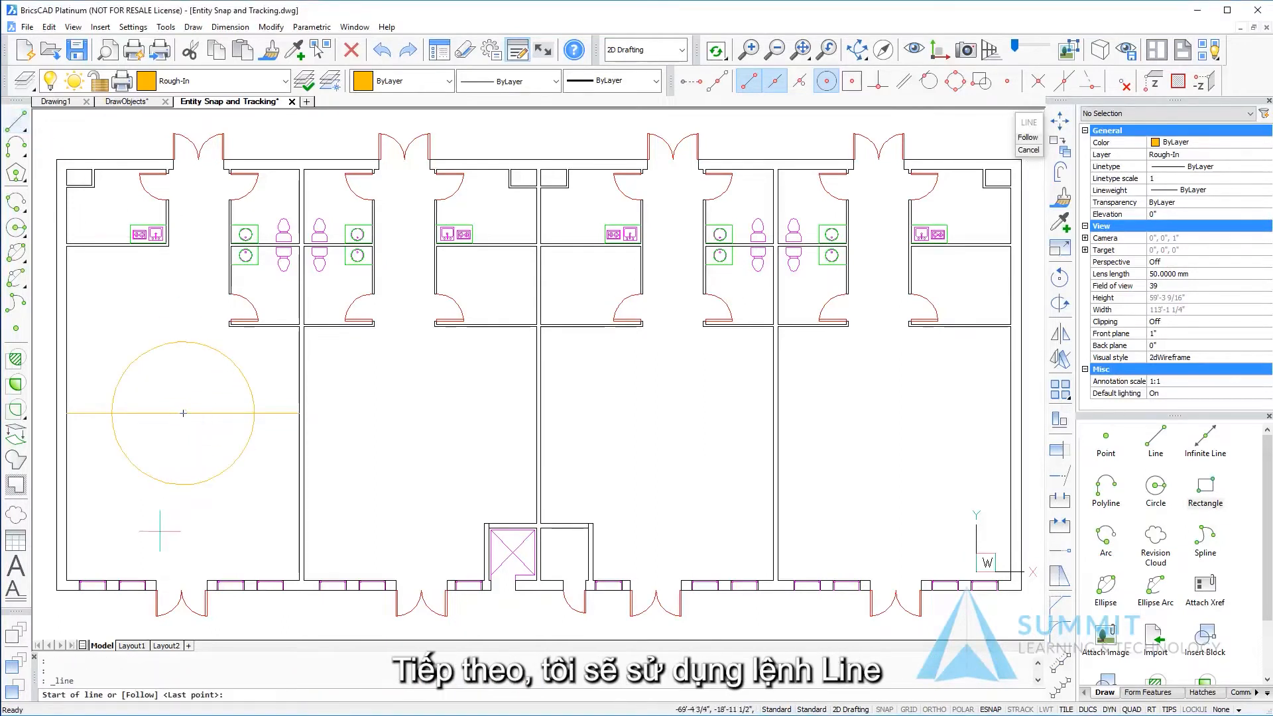
{"action": "left_click", "coordinate": [155, 580]}
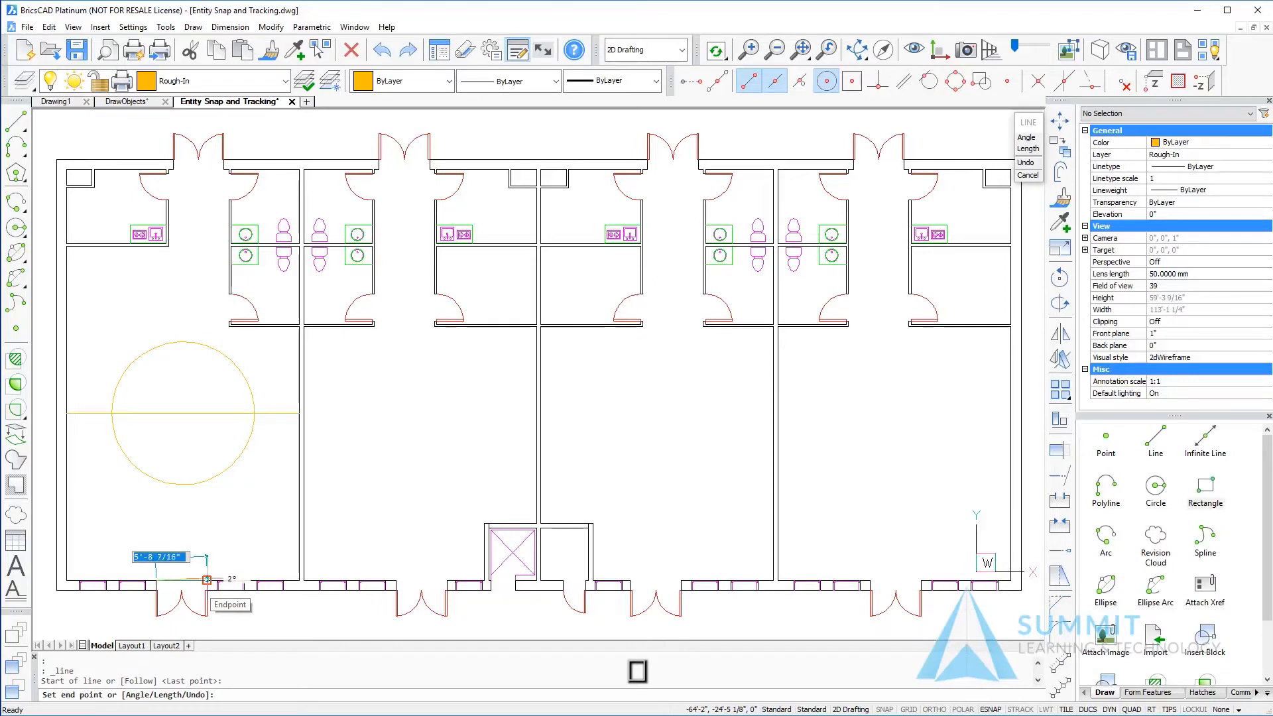
{"action": "left_click", "coordinate": [207, 580]}
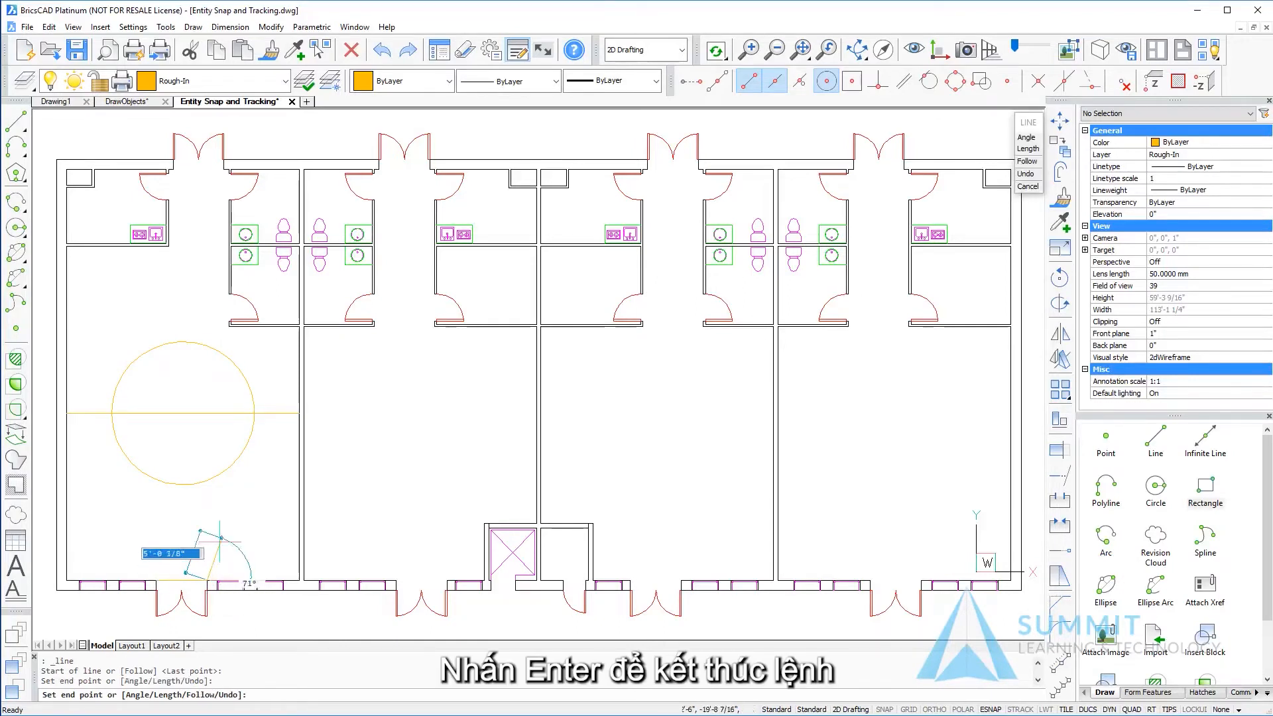
{"action": "key", "text": "Return"}
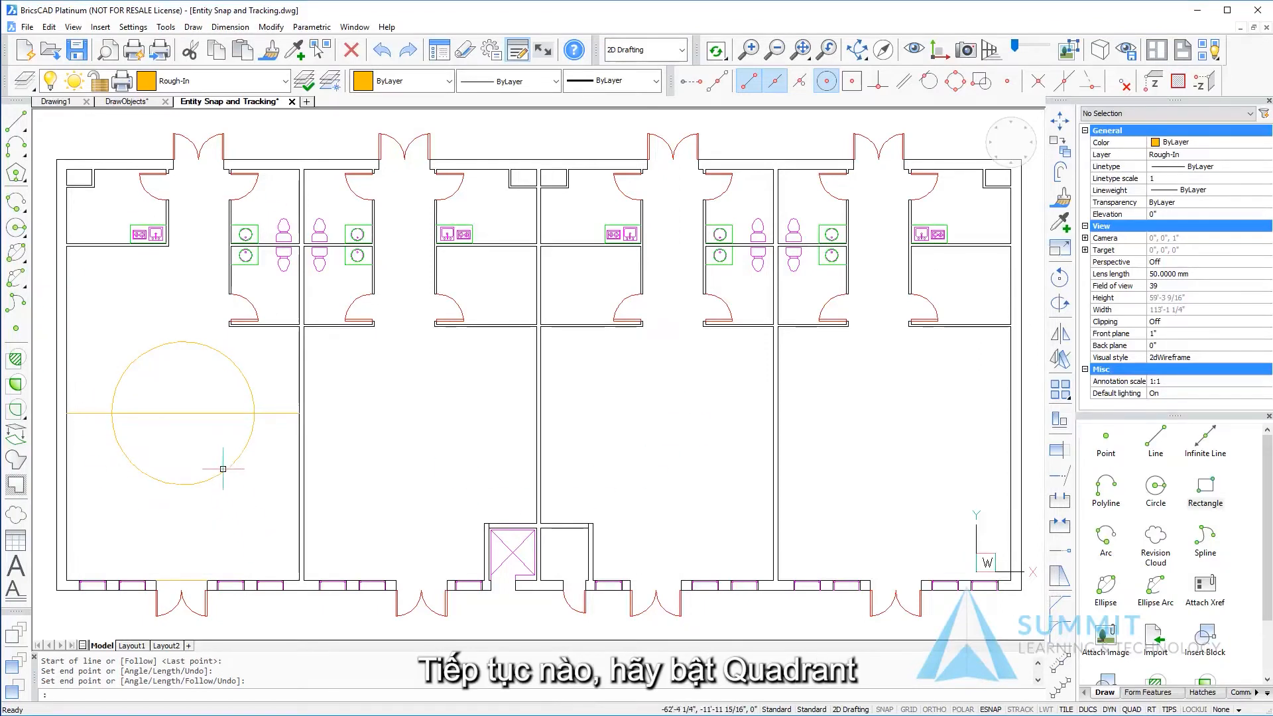
Step: Enable the Quadrant snap and draw a line from the large circle's bottom quadrant perpendicular to the building's left outer wall
{"action": "right_click", "coordinate": [991, 709]}
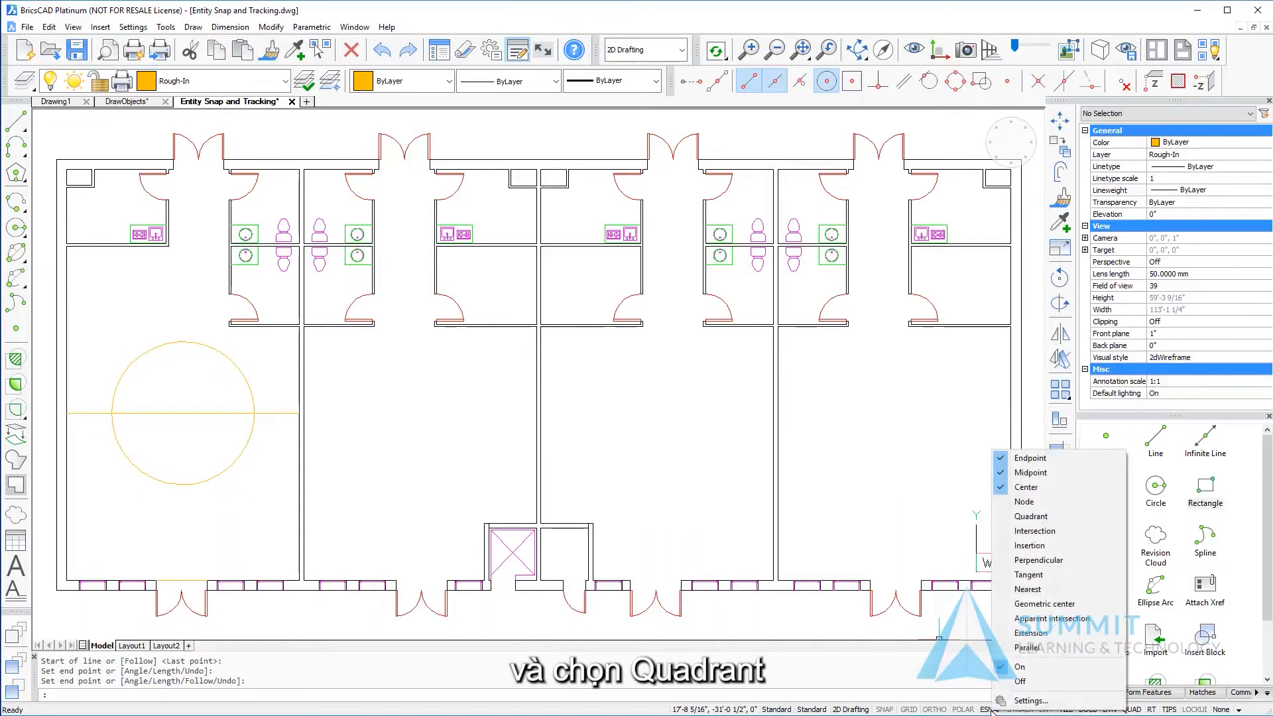
{"action": "left_click", "coordinate": [1036, 517]}
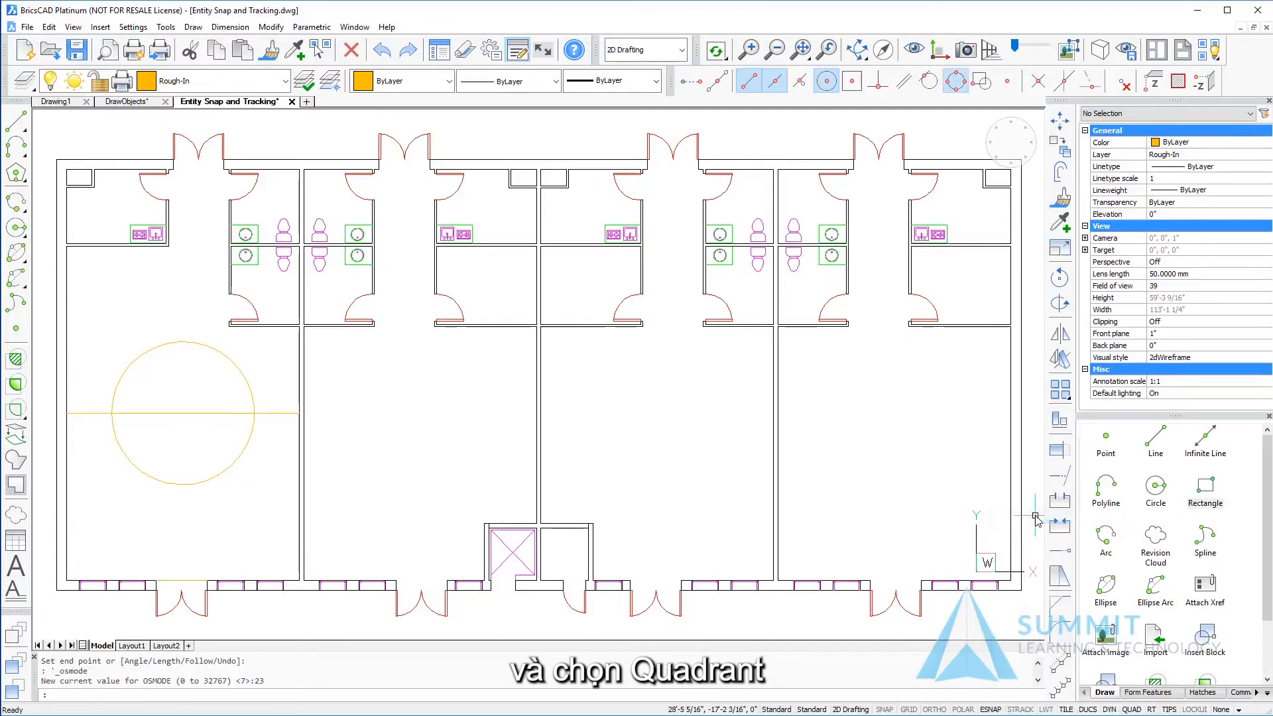
{"action": "left_click", "coordinate": [17, 122]}
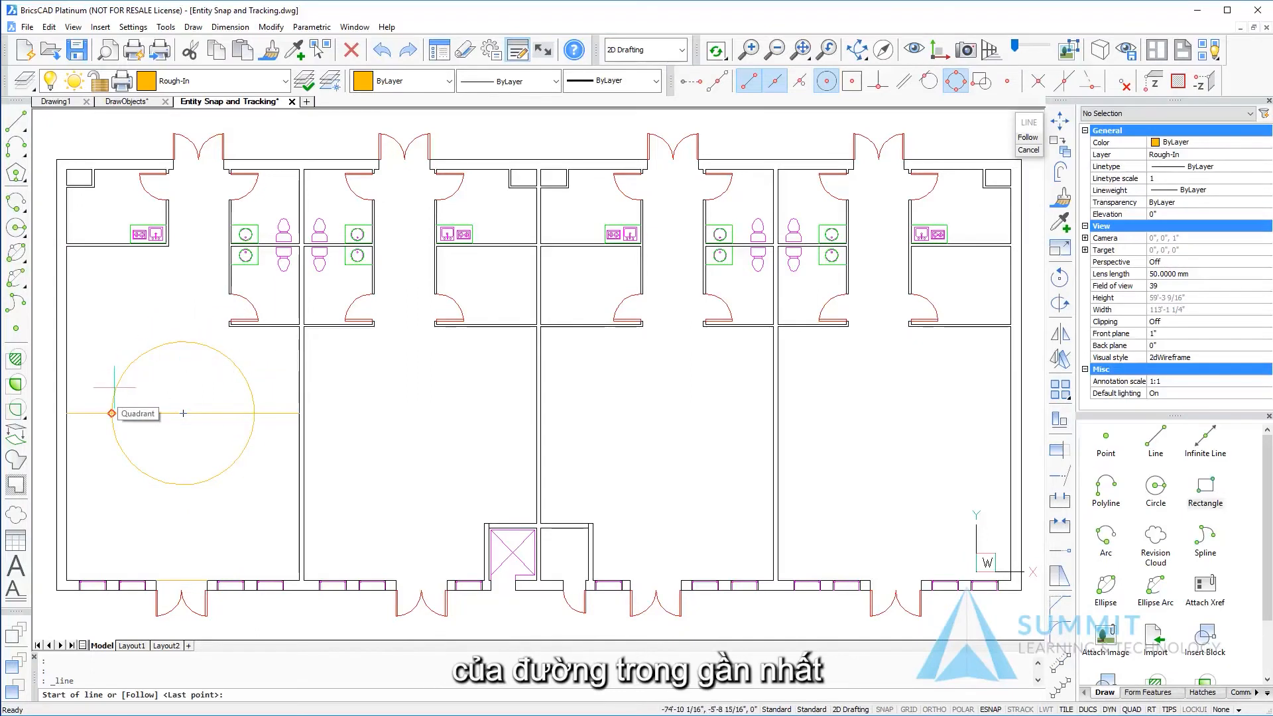
{"action": "left_click", "coordinate": [155, 484]}
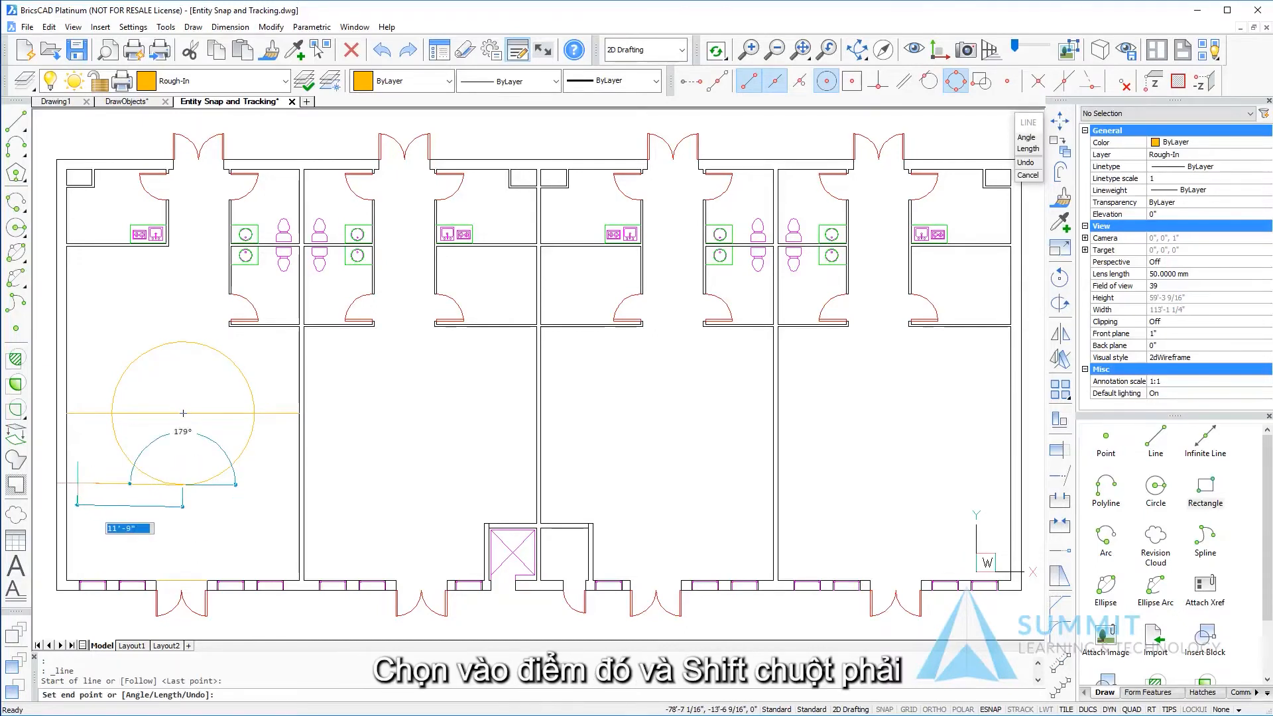
{"action": "right_click", "coordinate": [78, 484], "text": "shift"}
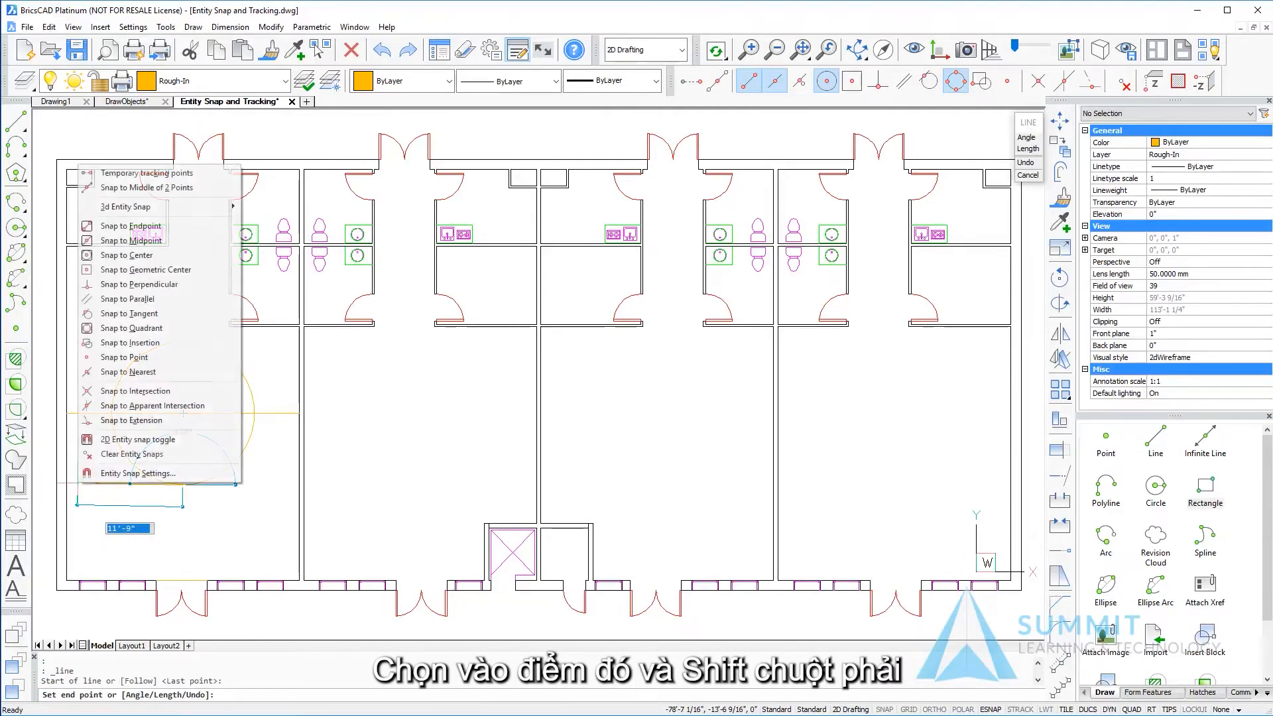
{"action": "left_click", "coordinate": [136, 284]}
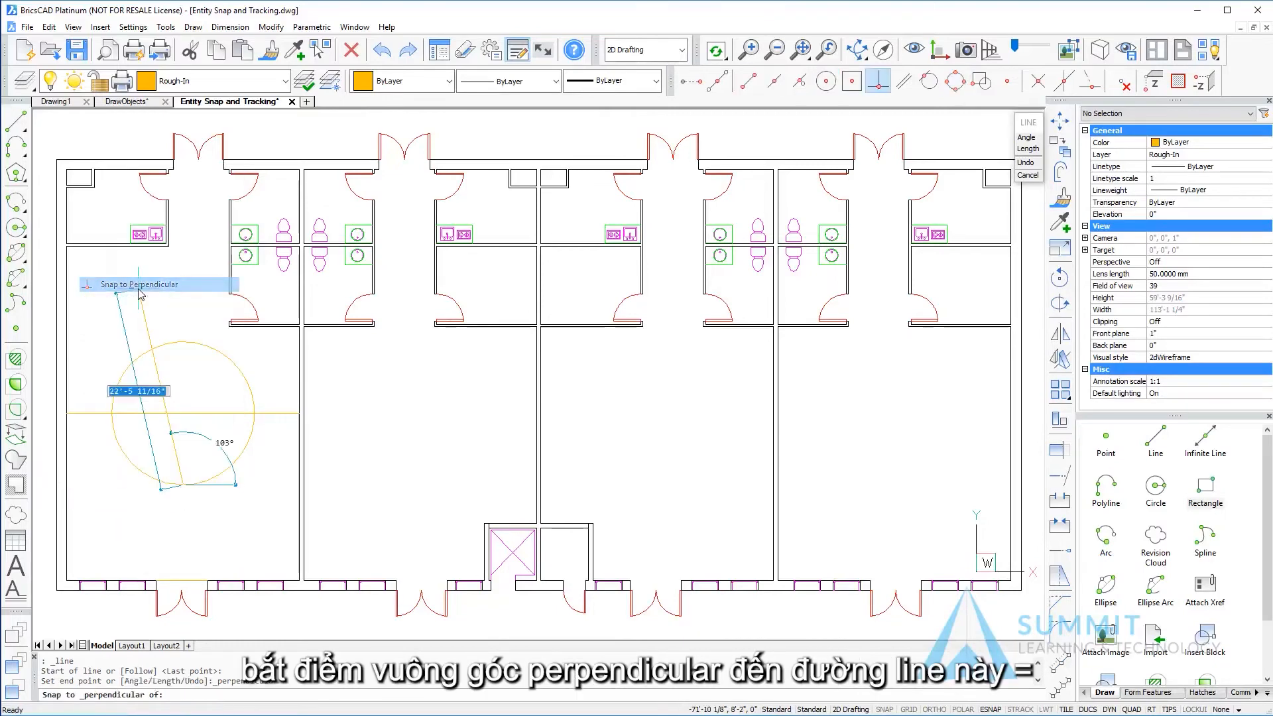
{"action": "left_click", "coordinate": [65, 484]}
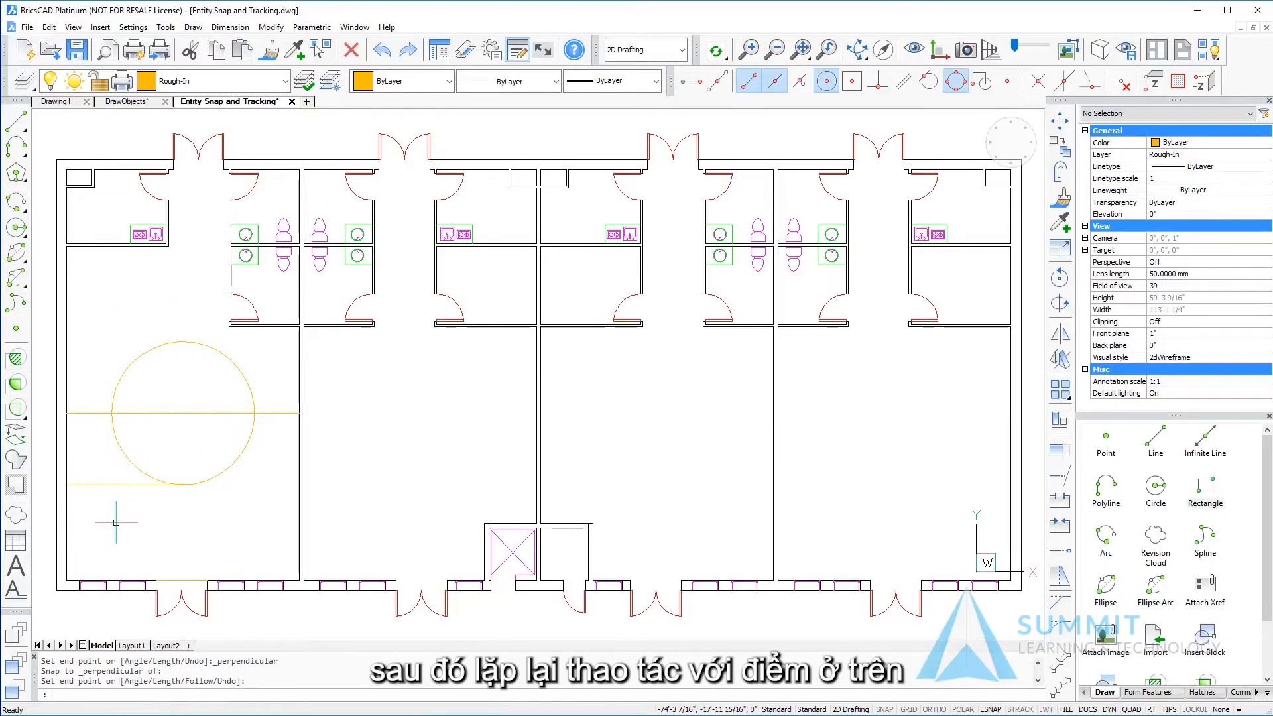
{"action": "key", "text": "Return"}
Step: Draw a line from the large circle's top quadrant perpendicular to the building's left outer wall
{"action": "key", "text": "Return"}
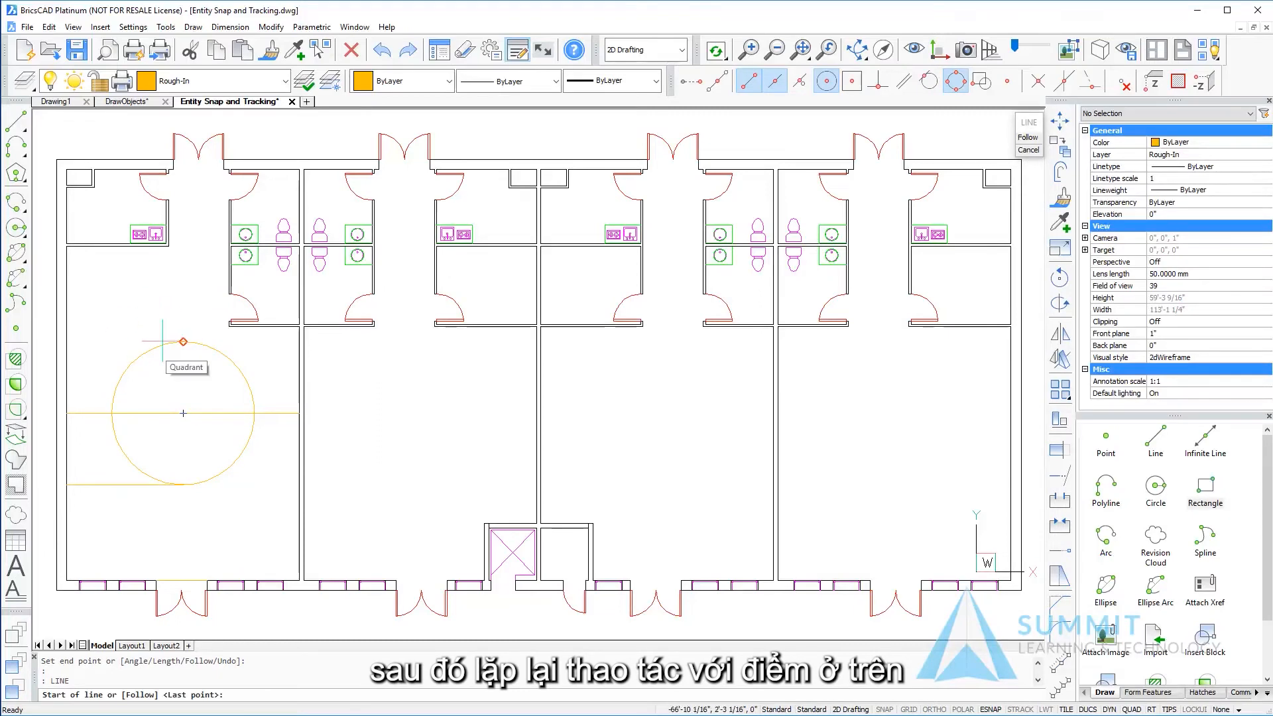
{"action": "left_click", "coordinate": [183, 341]}
{"action": "right_click", "coordinate": [106, 335], "text": "shift"}
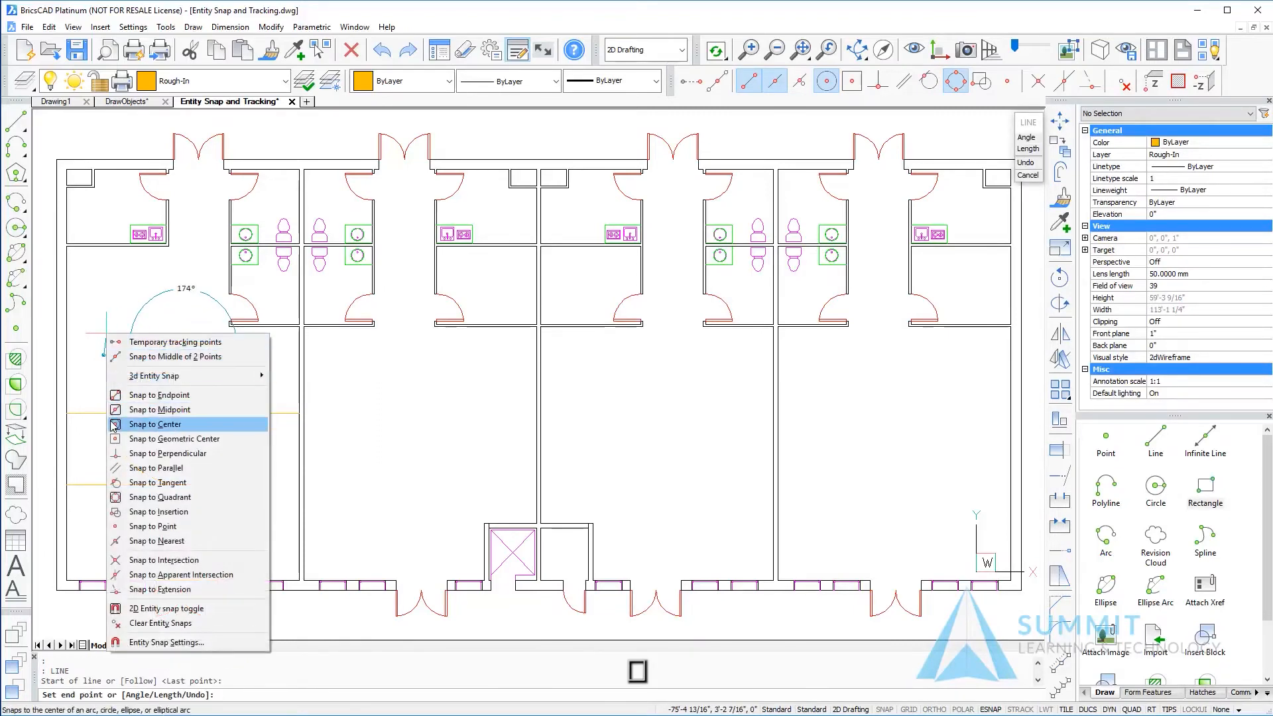
{"action": "left_click", "coordinate": [110, 455]}
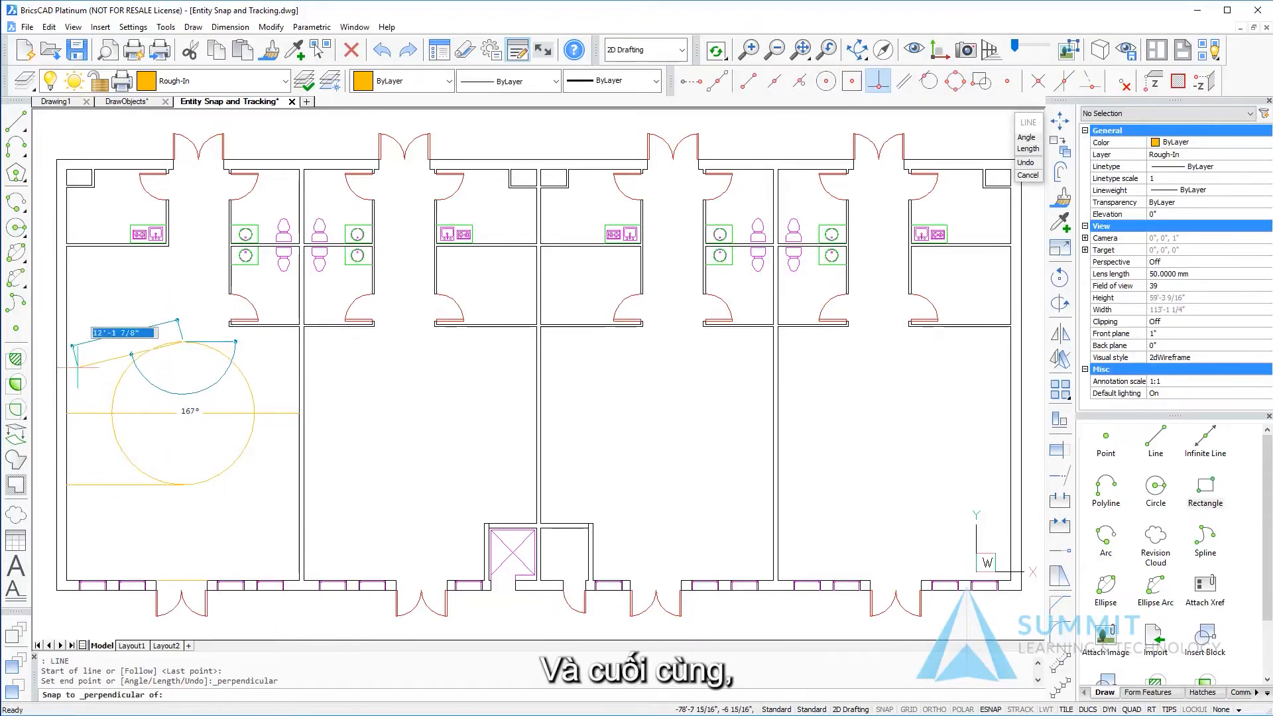
{"action": "left_click", "coordinate": [67, 361]}
{"action": "key", "text": "Return"}
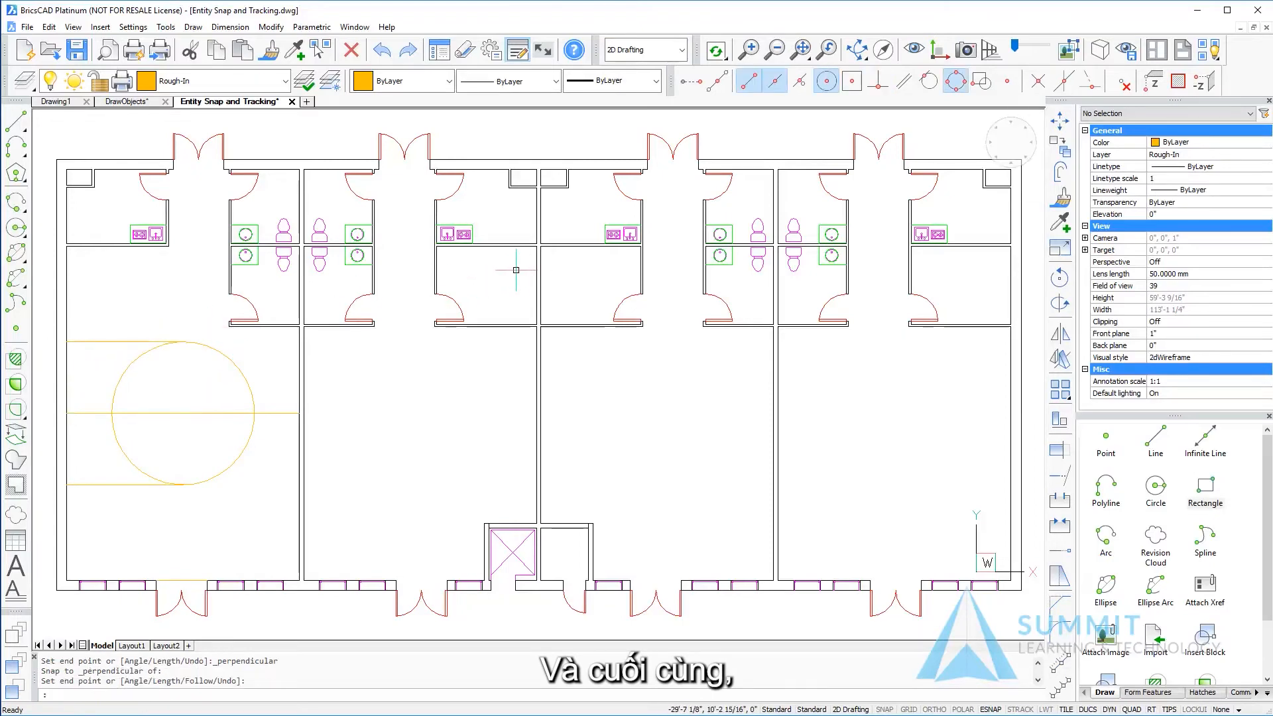
Step: Turn on snap tracking and draw a circle of radius 6 in the room below the second unit's kitchenette, centred by tracking its side and lower wall midpoints
{"action": "scroll", "coordinate": [562, 219], "scroll_direction": "up", "scroll_amount": 1}
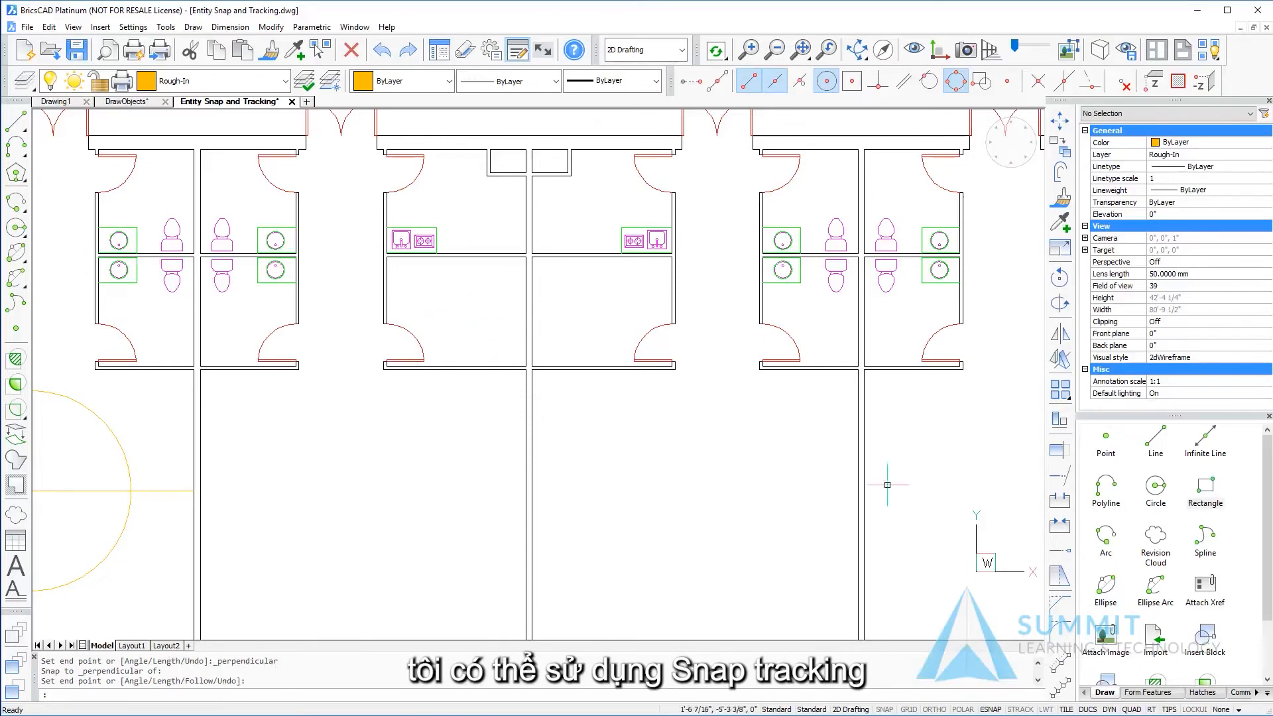
{"action": "left_click", "coordinate": [1020, 709]}
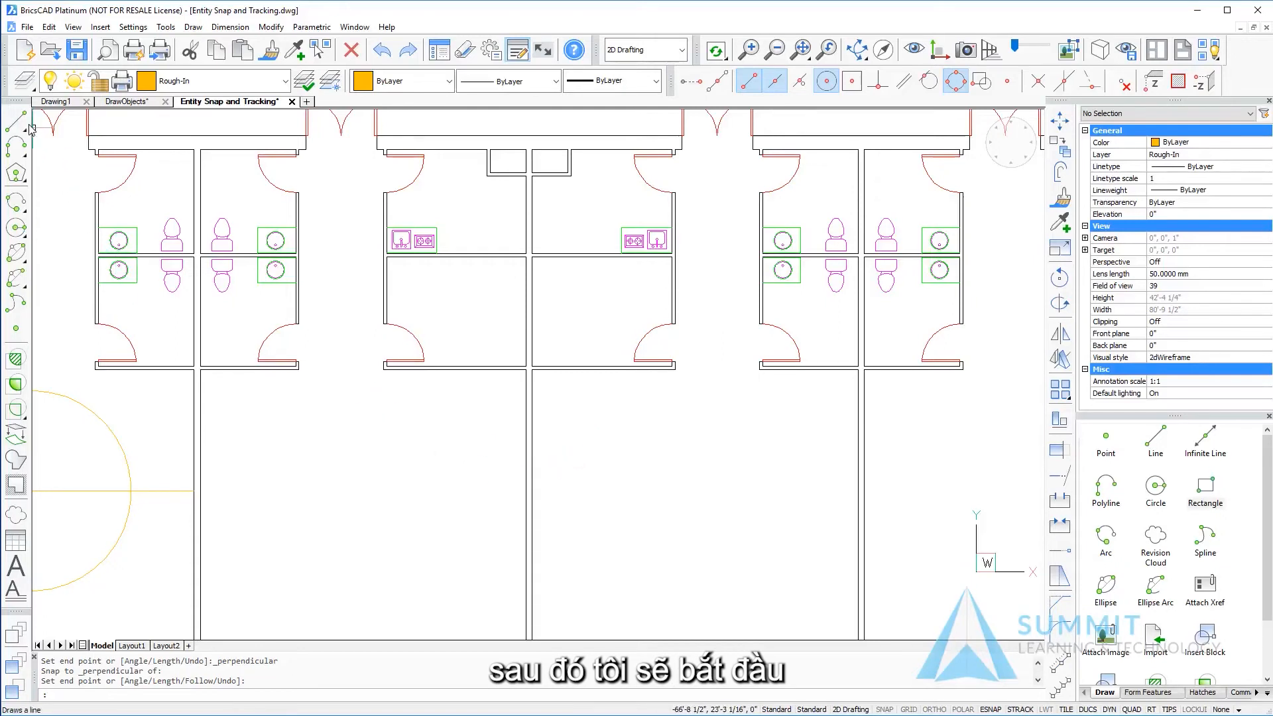
{"action": "left_click", "coordinate": [16, 227]}
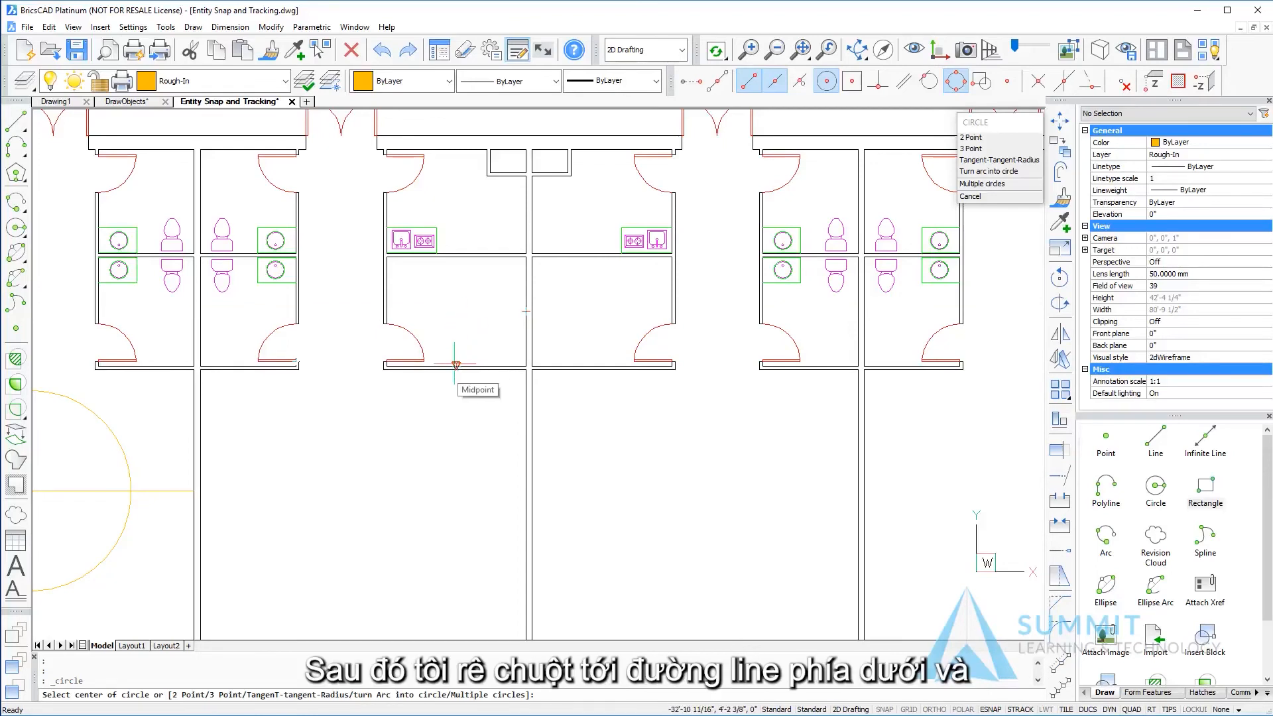
{"action": "left_click", "coordinate": [456, 310]}
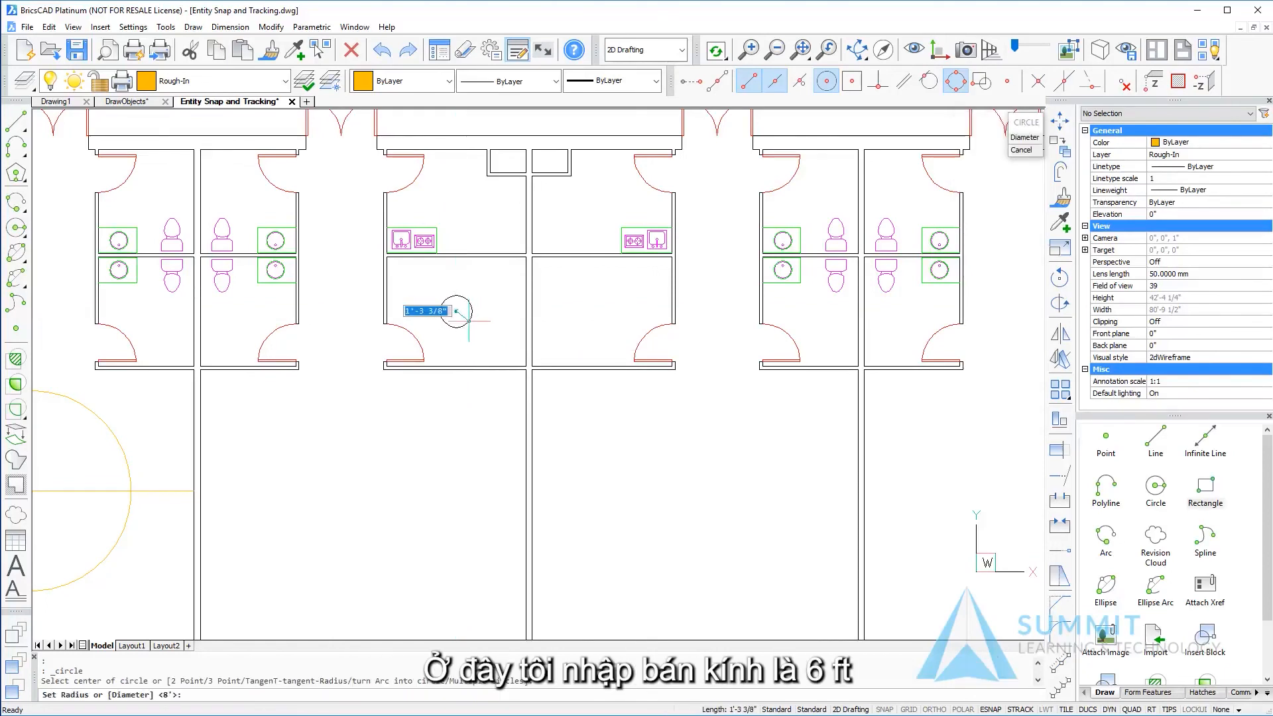
{"action": "type", "text": "6"}
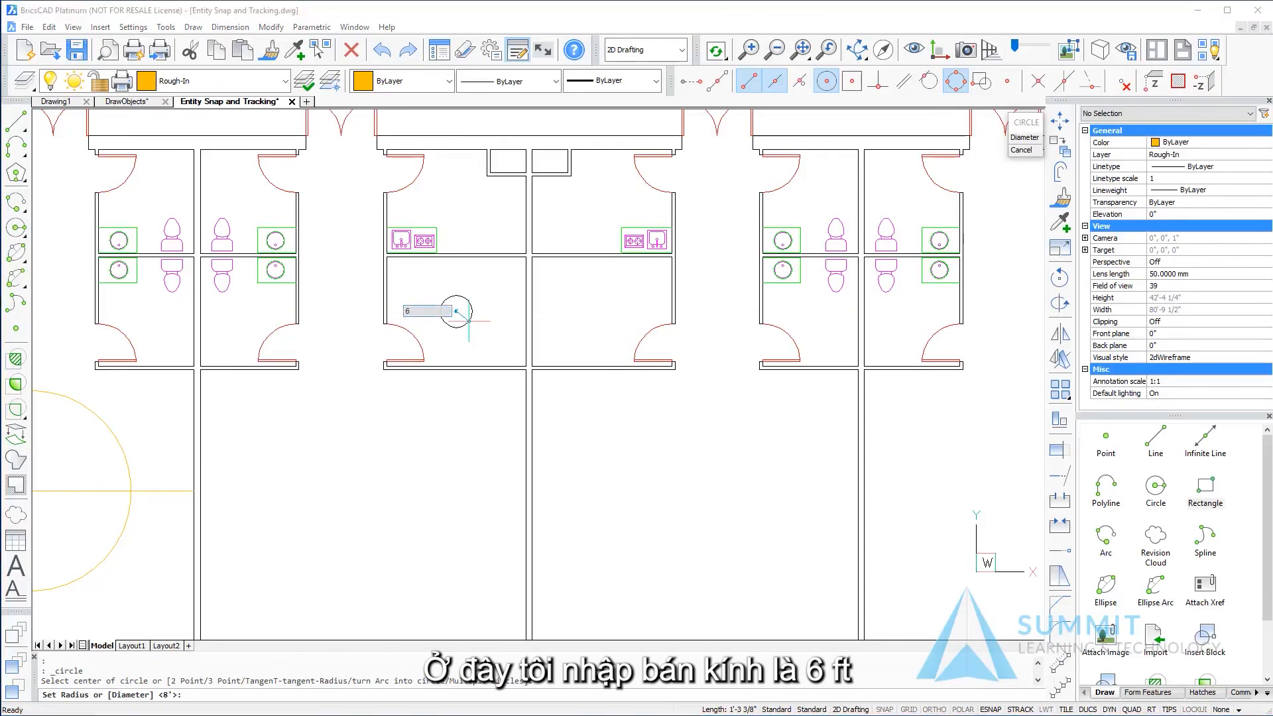
{"action": "key", "text": "Return"}
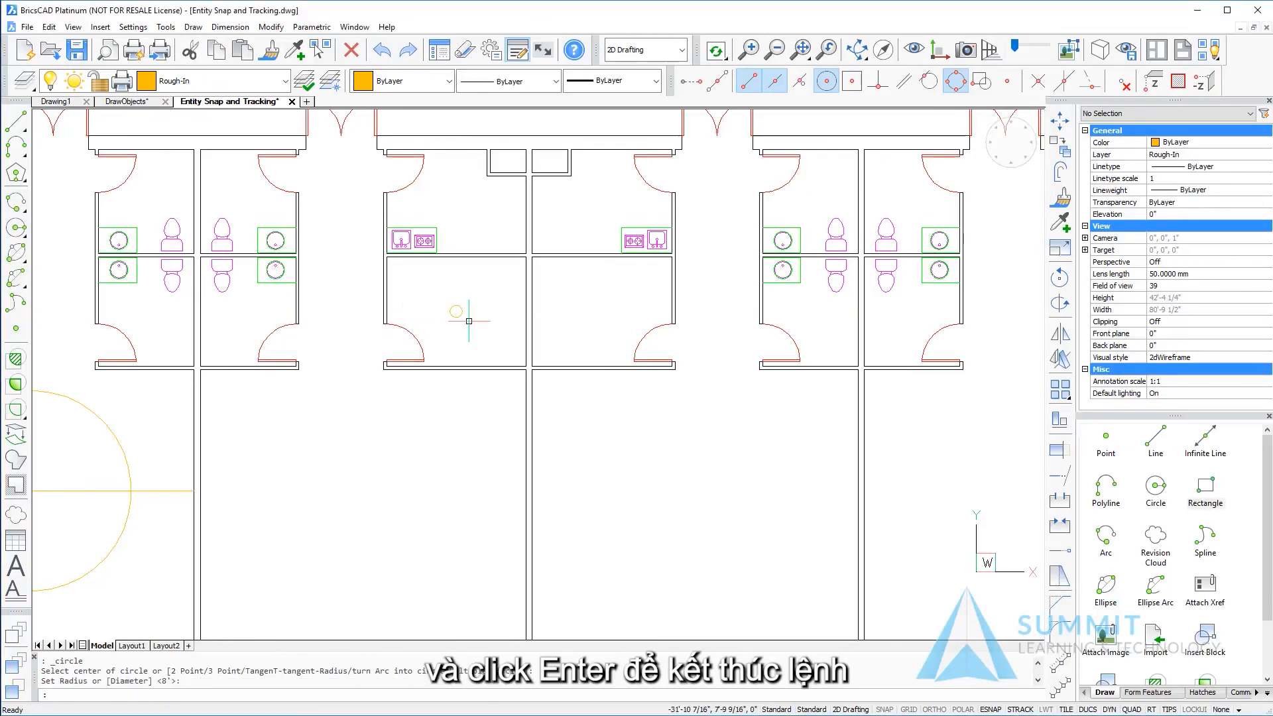